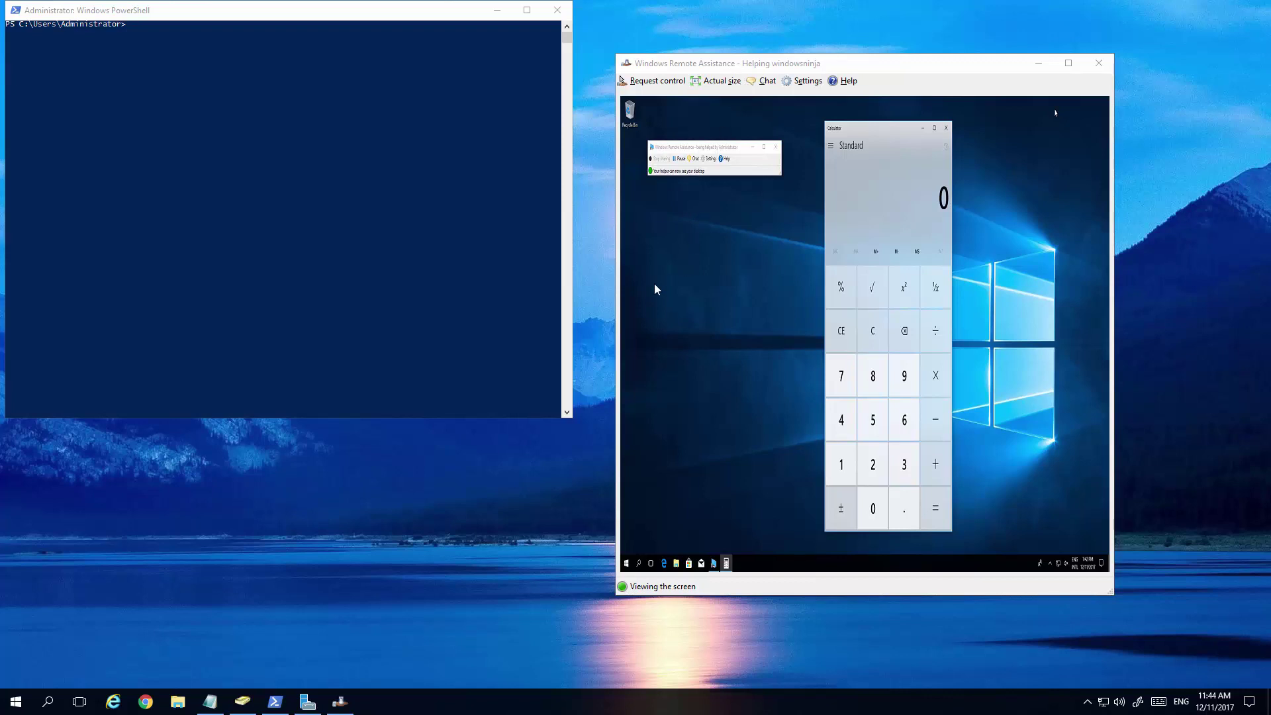
# In Active Directory Users and Computers, list the Monitored OU: the WIN10PRO computer and one user
pyautogui.click(243, 703)
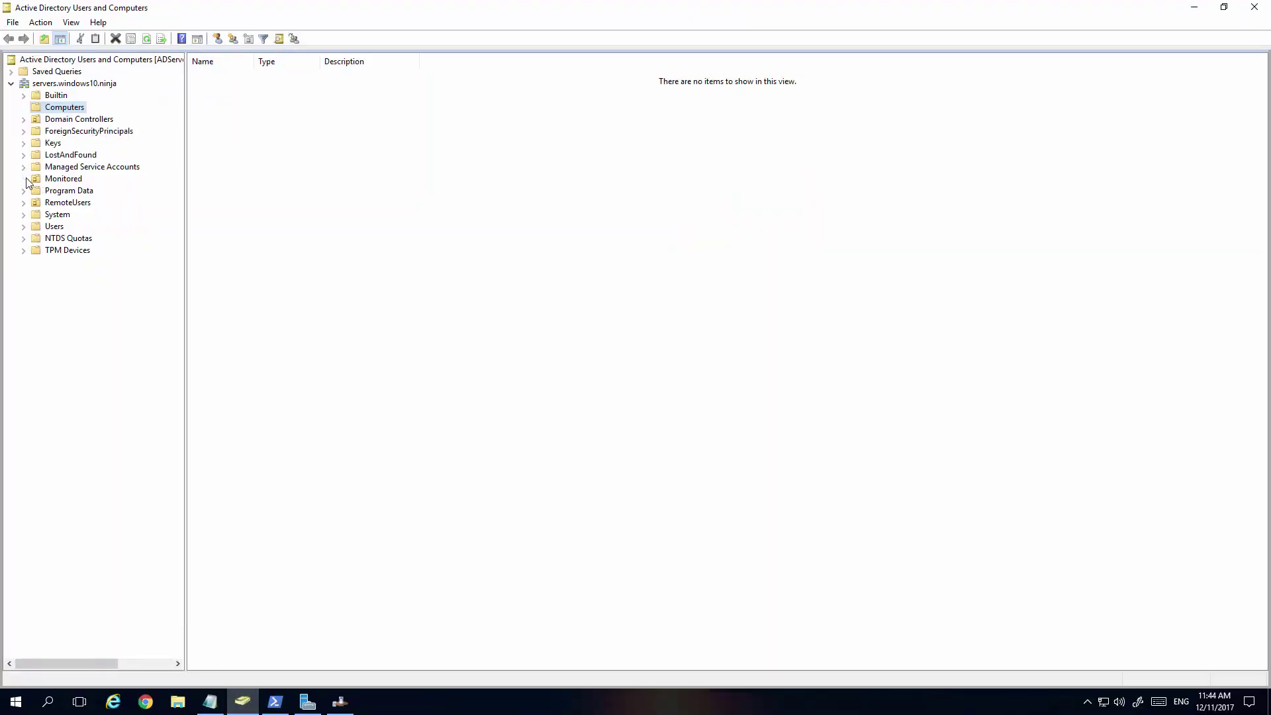
pyautogui.click(60, 180)
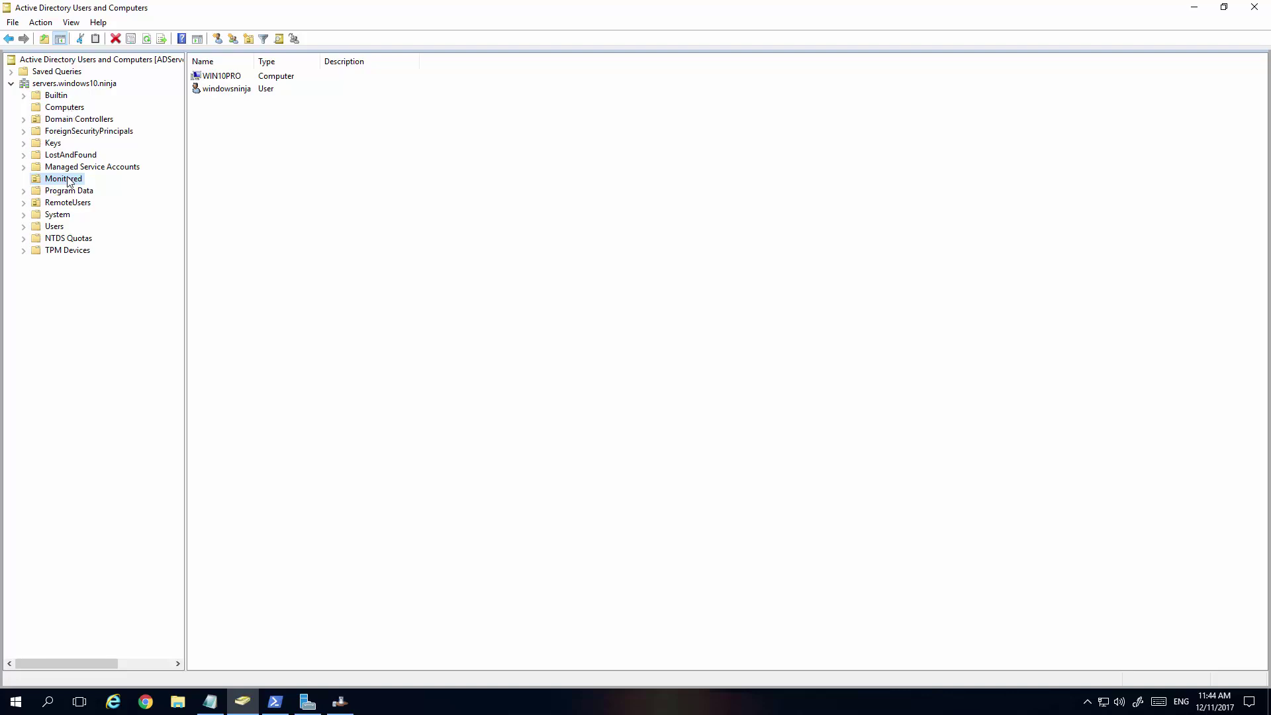
# Edit the Remote Assistance GPO linked under the Monitored OU in Group Policy Management
pyautogui.click(1195, 7)
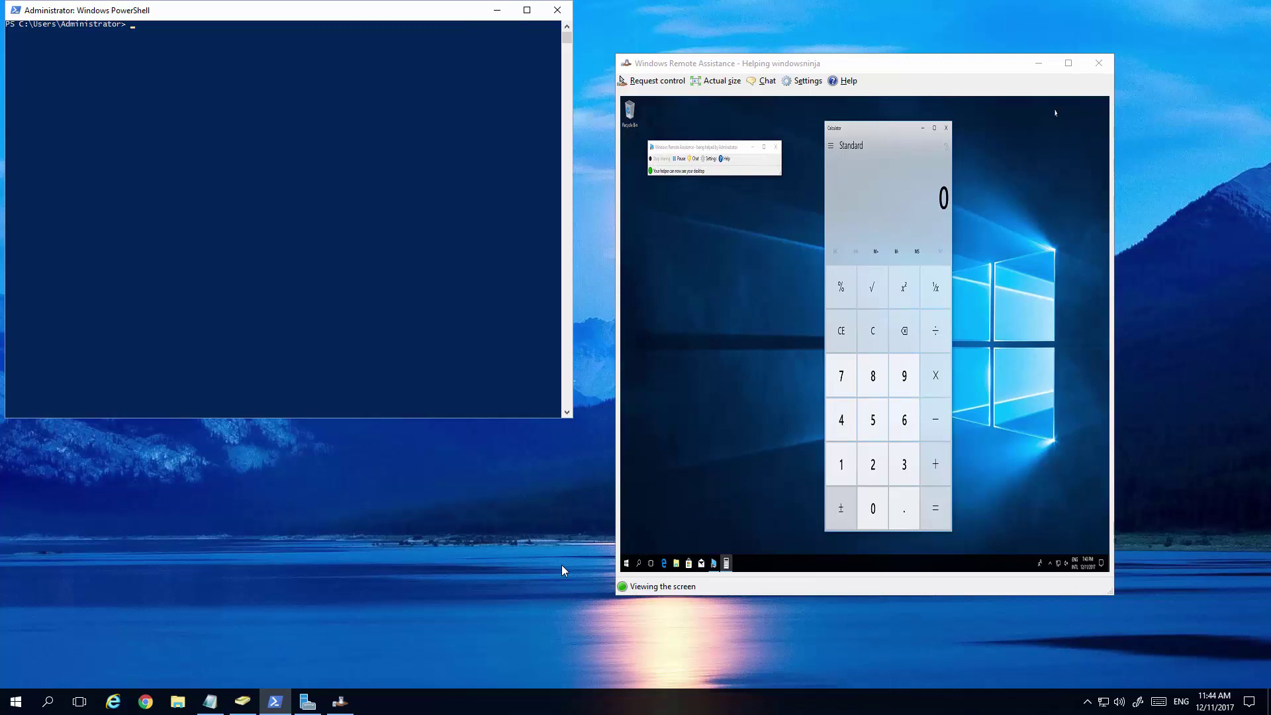
pyautogui.moveTo(239, 712)
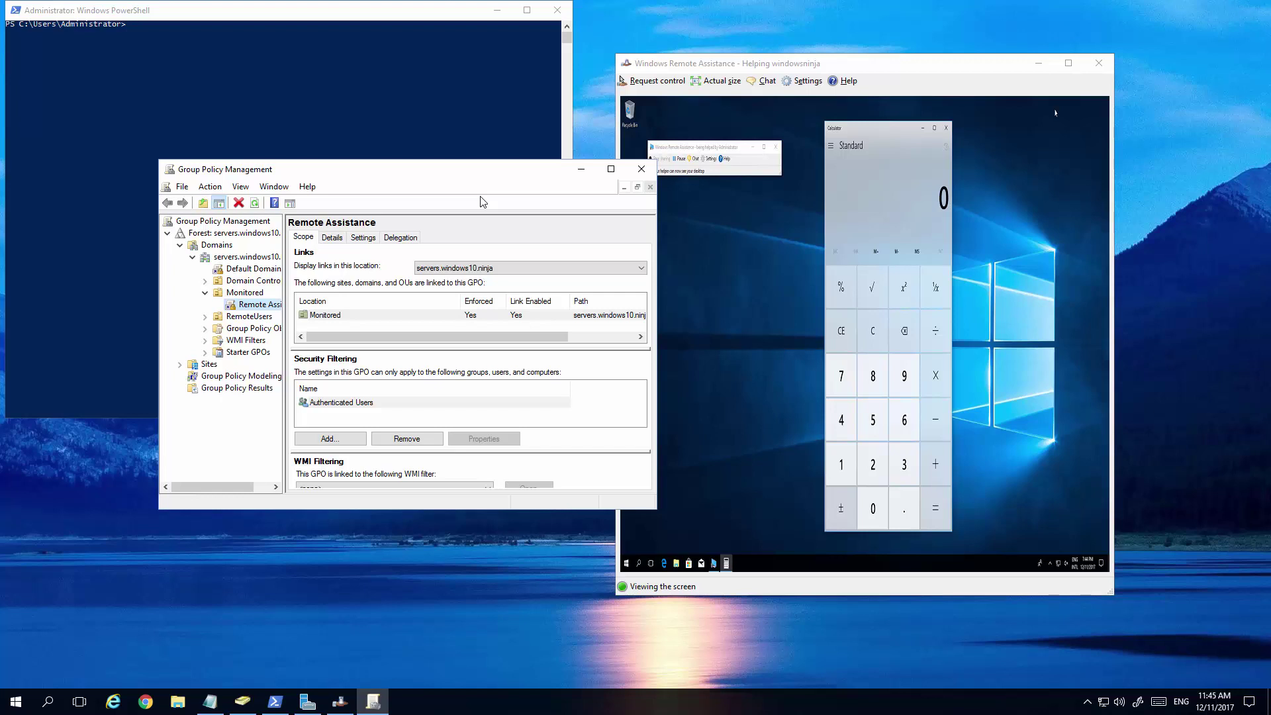
pyautogui.rightClick(246, 296)
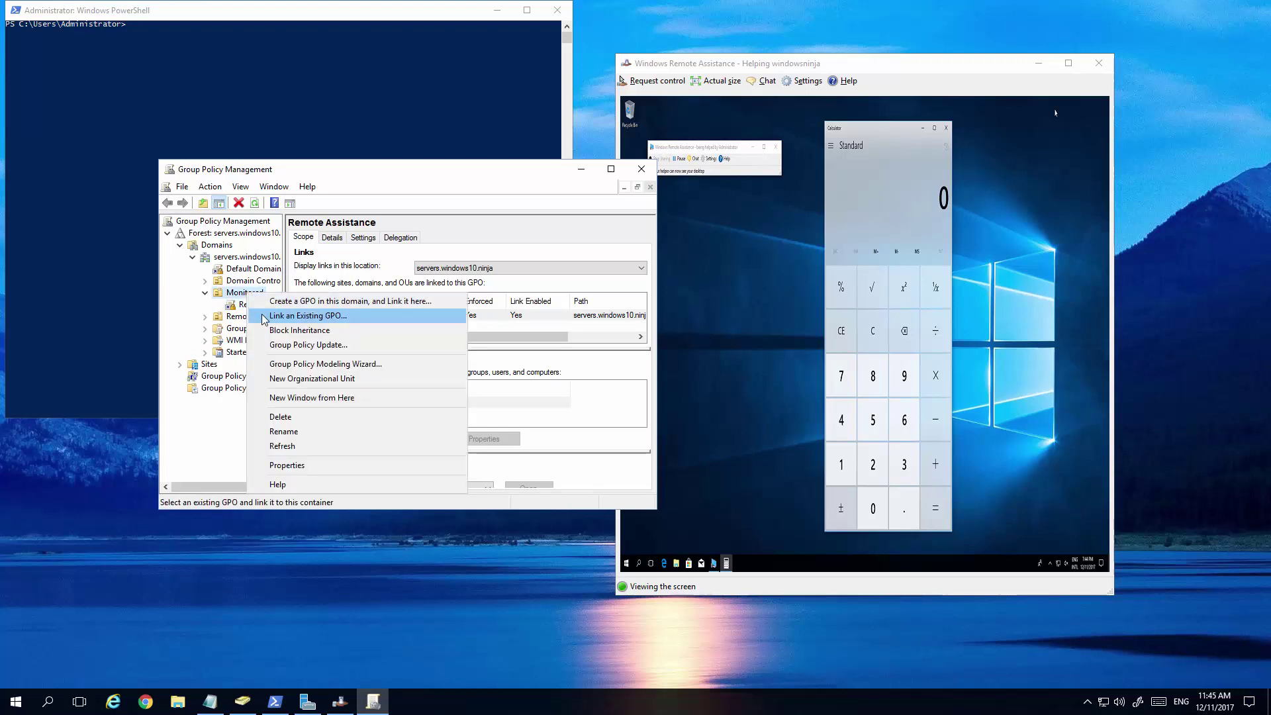
pyautogui.click(238, 308)
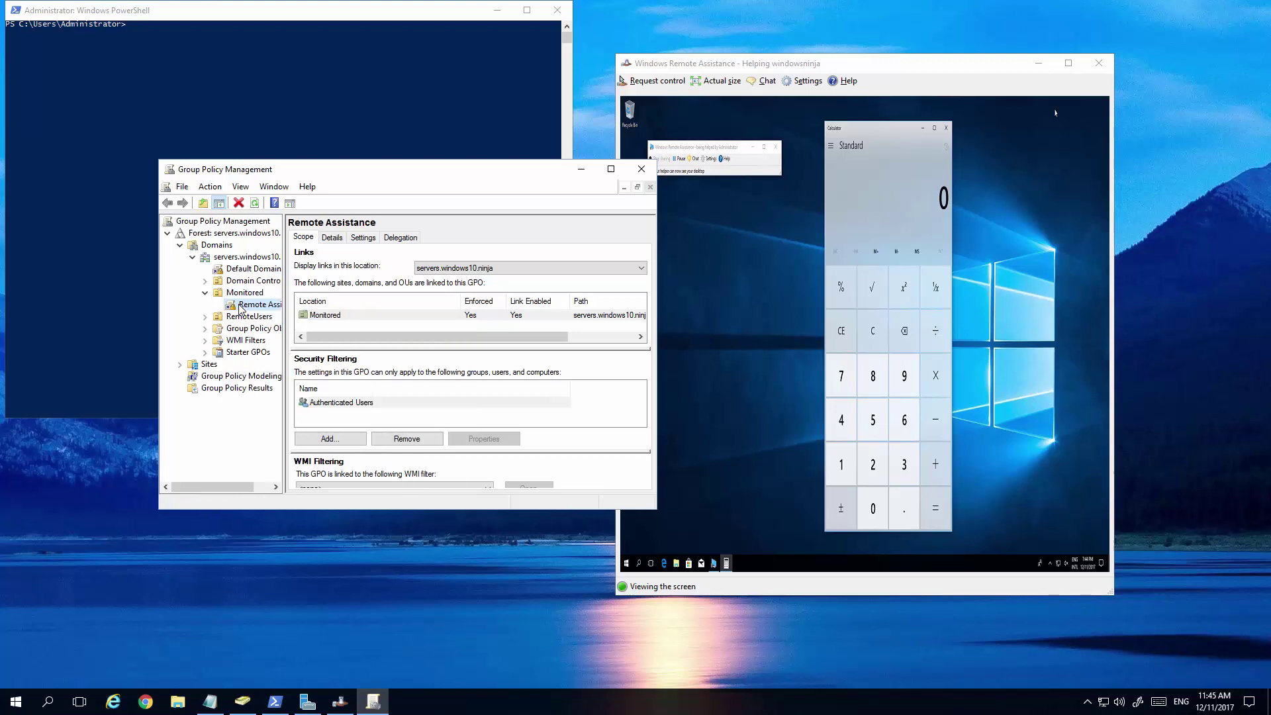
pyautogui.rightClick(246, 308)
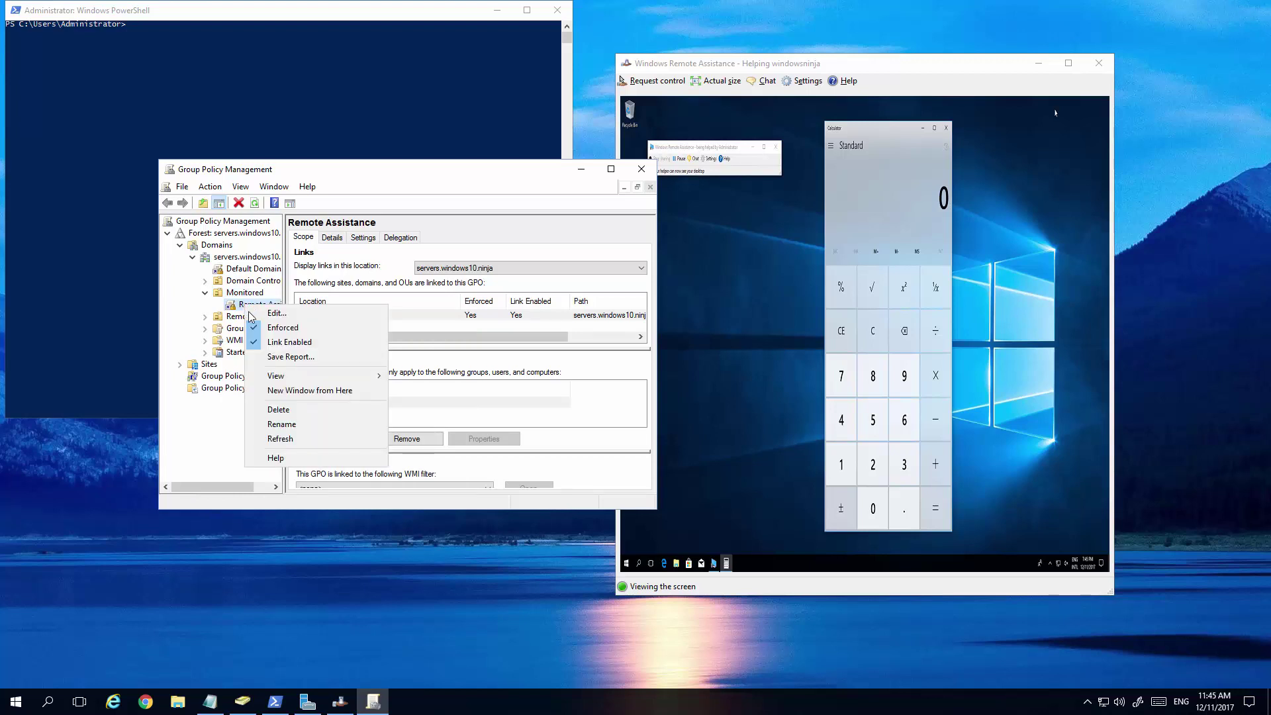
pyautogui.click(282, 316)
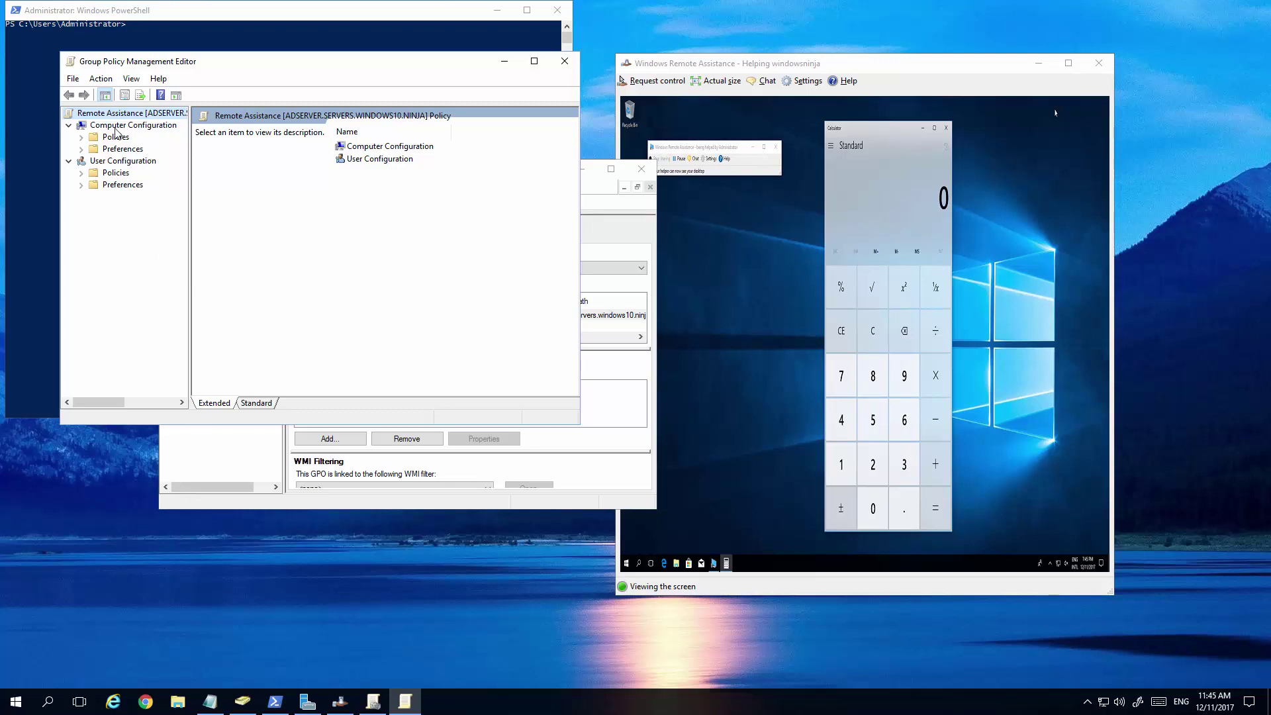
# Open Computer Configuration > Policies > Administrative Templates > System > Remote Assistance and view Configure Offer Remote Assistance
pyautogui.click(82, 137)
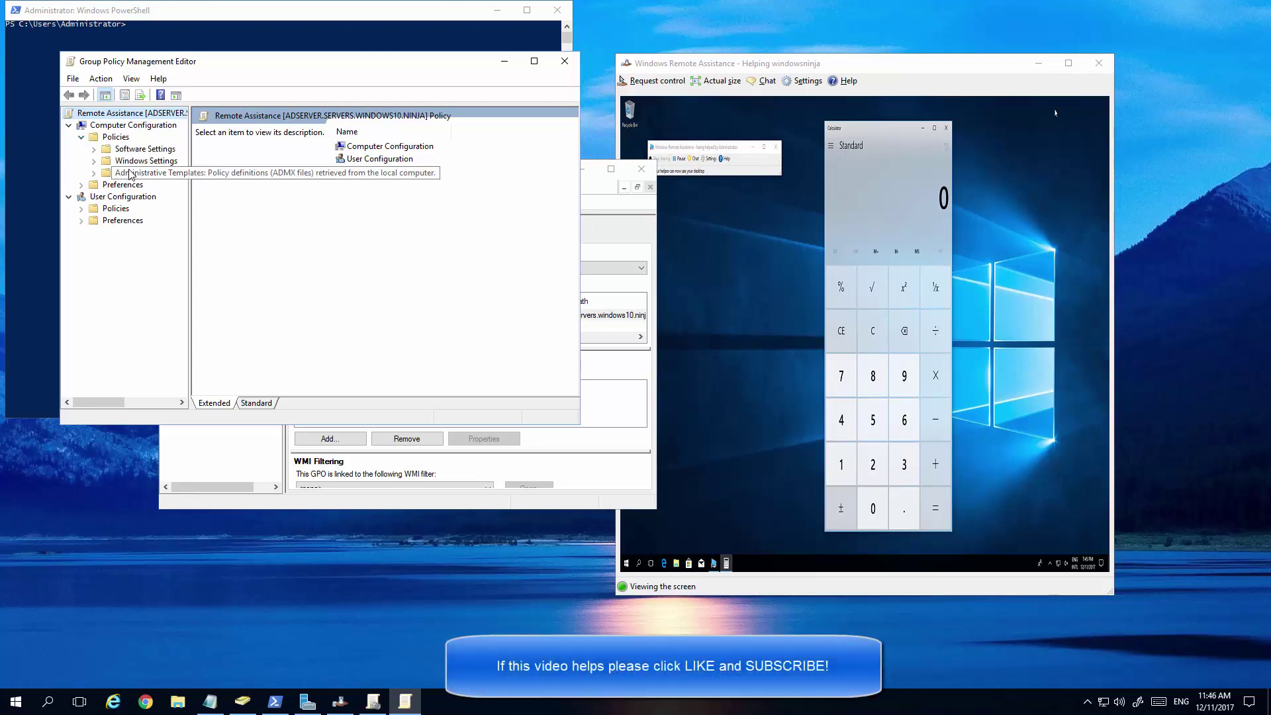
pyautogui.doubleClick(131, 173)
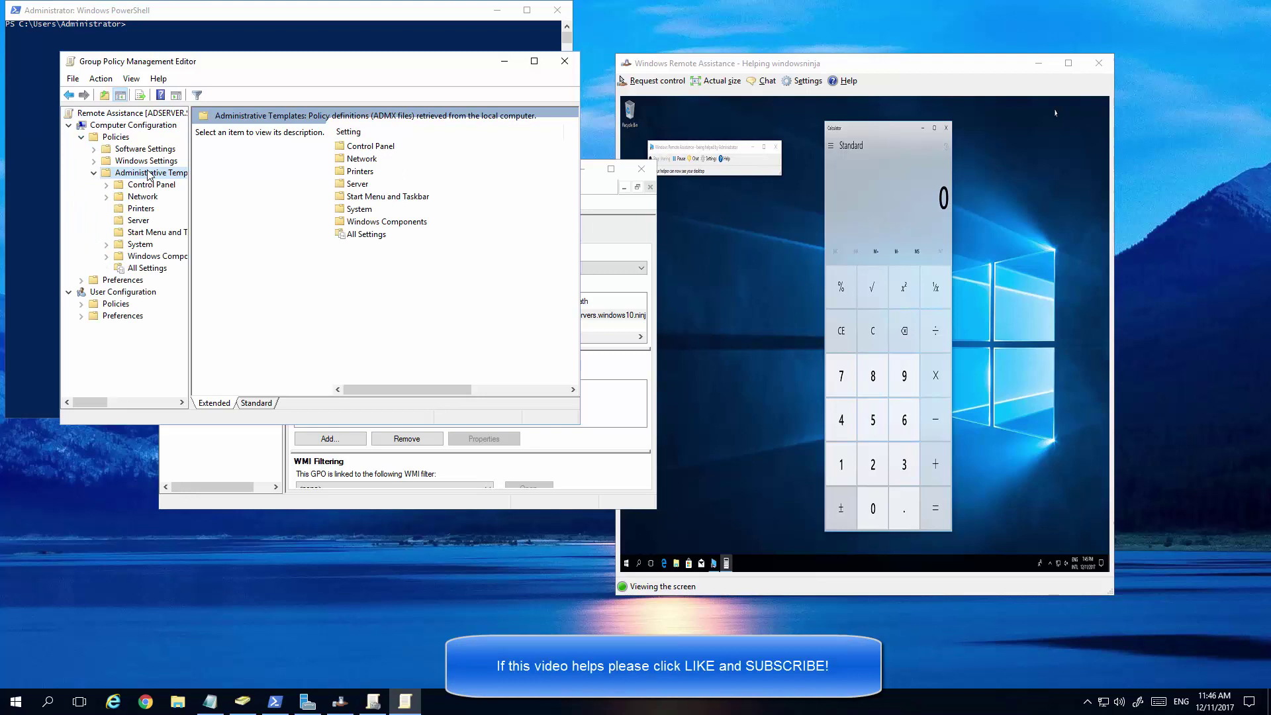
pyautogui.doubleClick(359, 209)
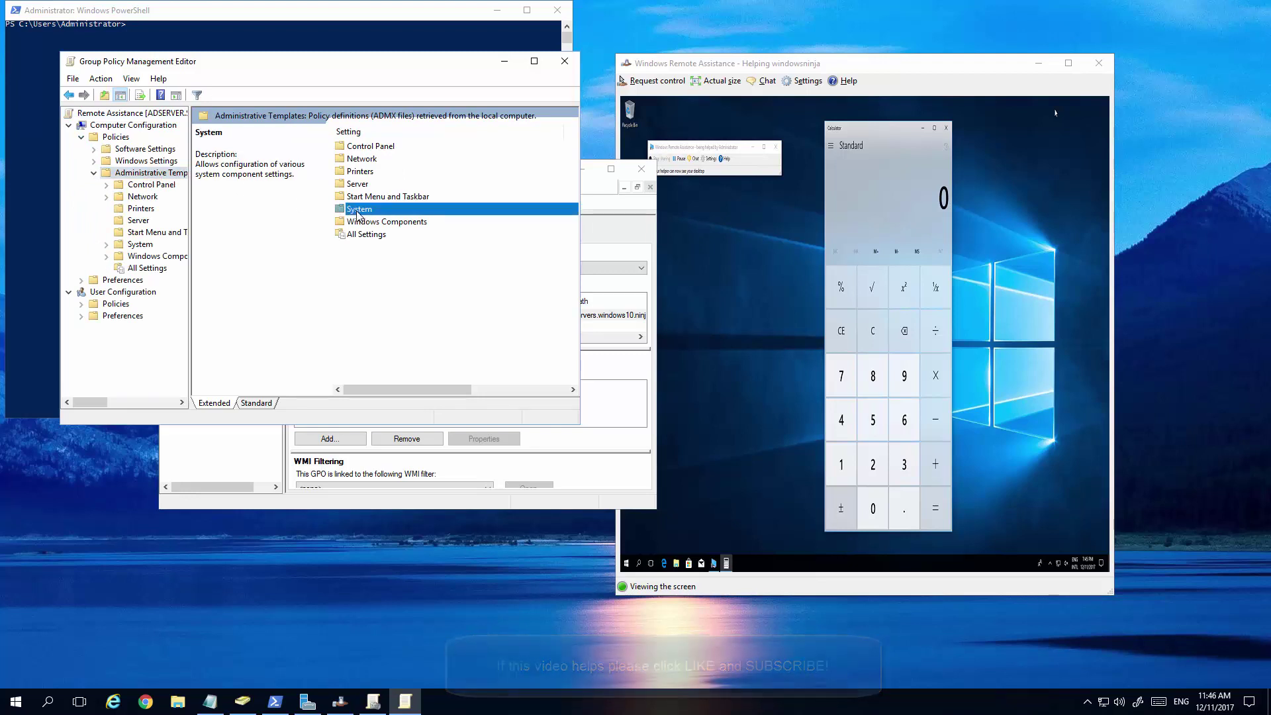
pyautogui.scroll(-3, 420, 257)
pyautogui.scroll(-6, 419, 255)
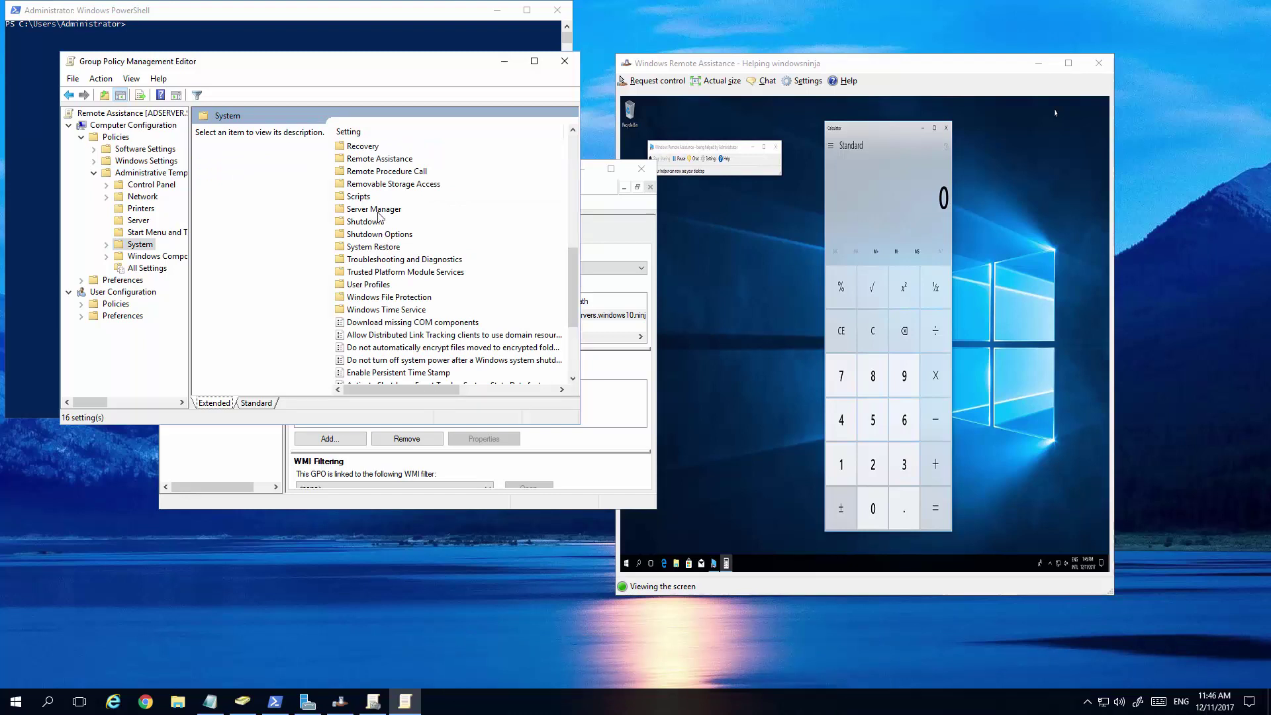
pyautogui.doubleClick(368, 161)
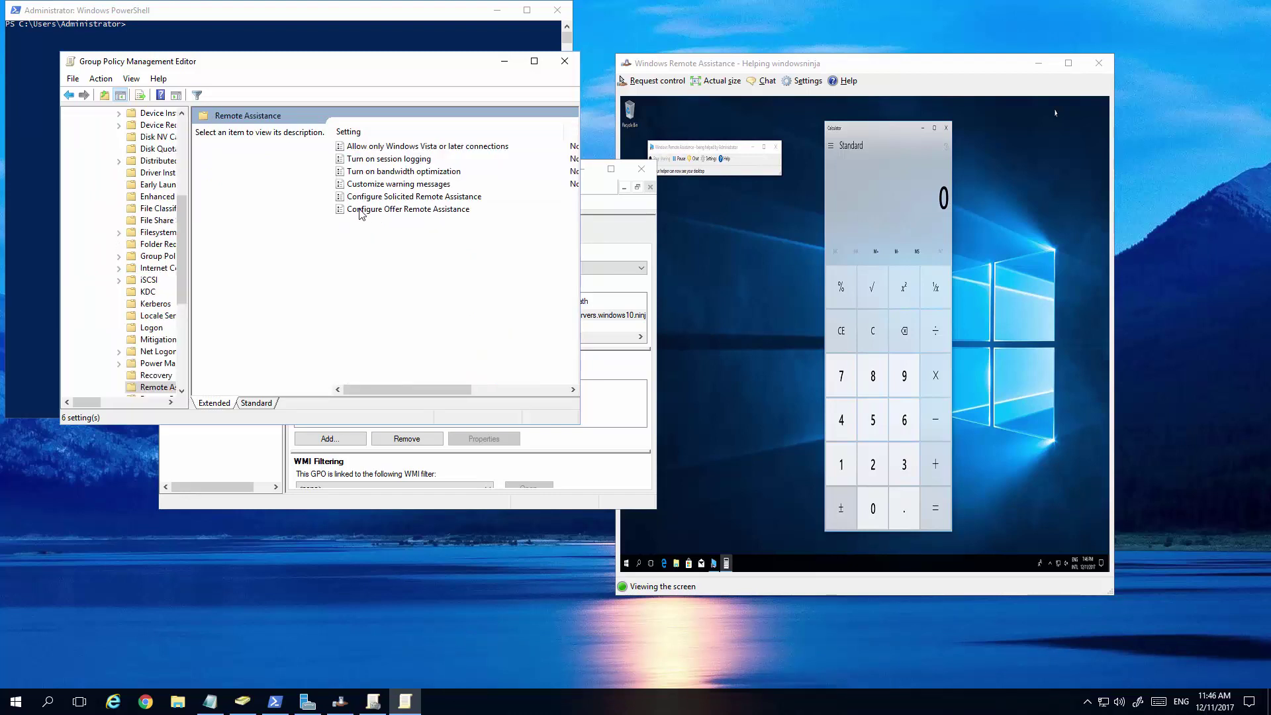
pyautogui.click(382, 210)
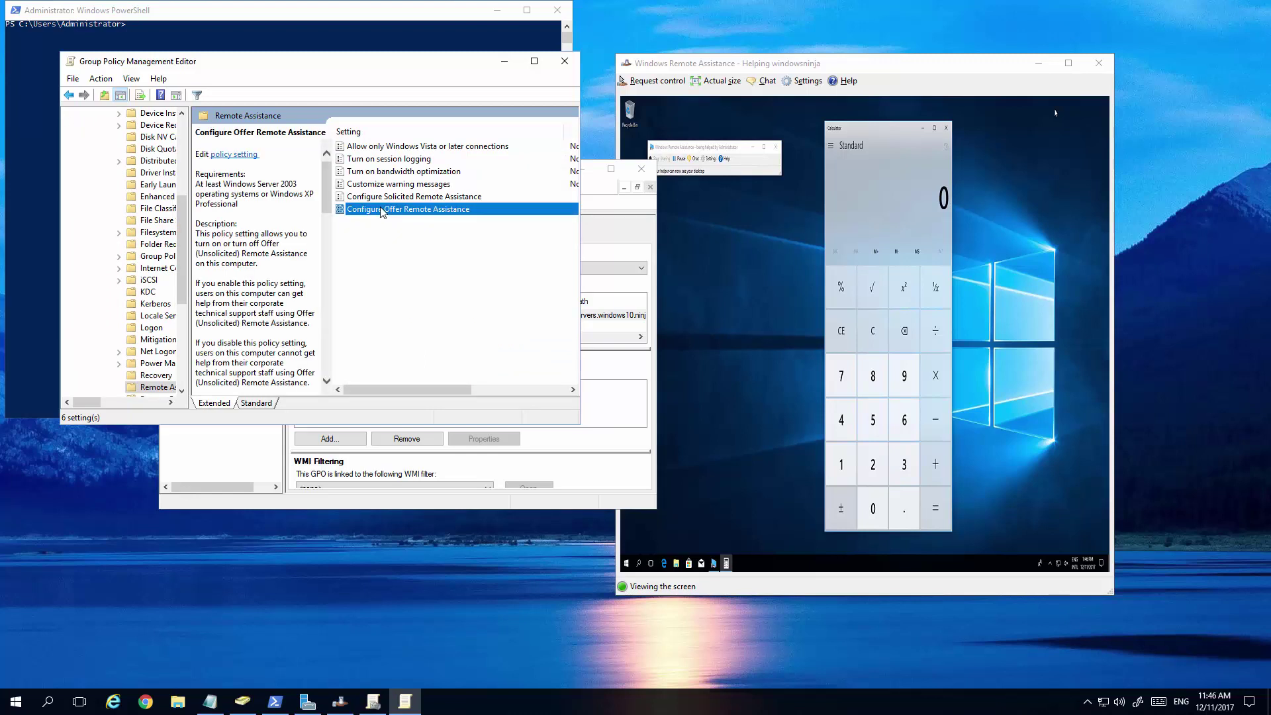
# Open Configure Offer Remote Assistance and review the Servers\Domain Admins helper entry without changing it
pyautogui.doubleClick(381, 210)
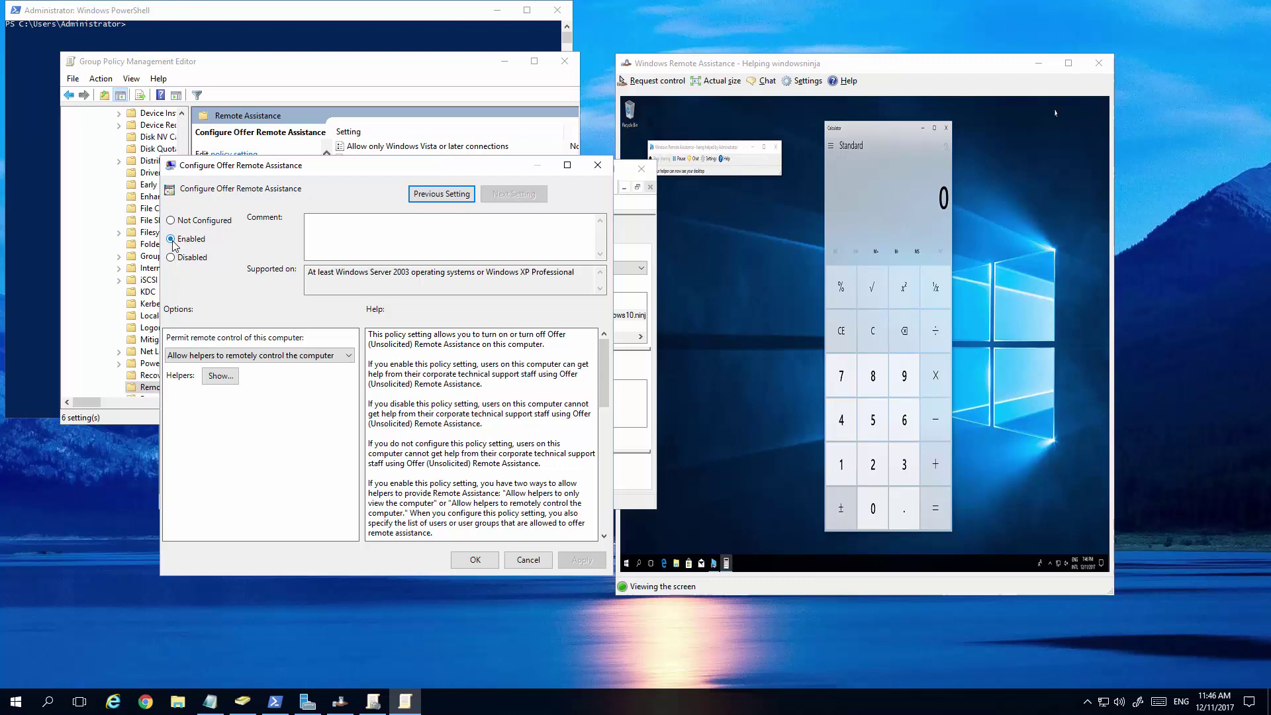
pyautogui.click(219, 377)
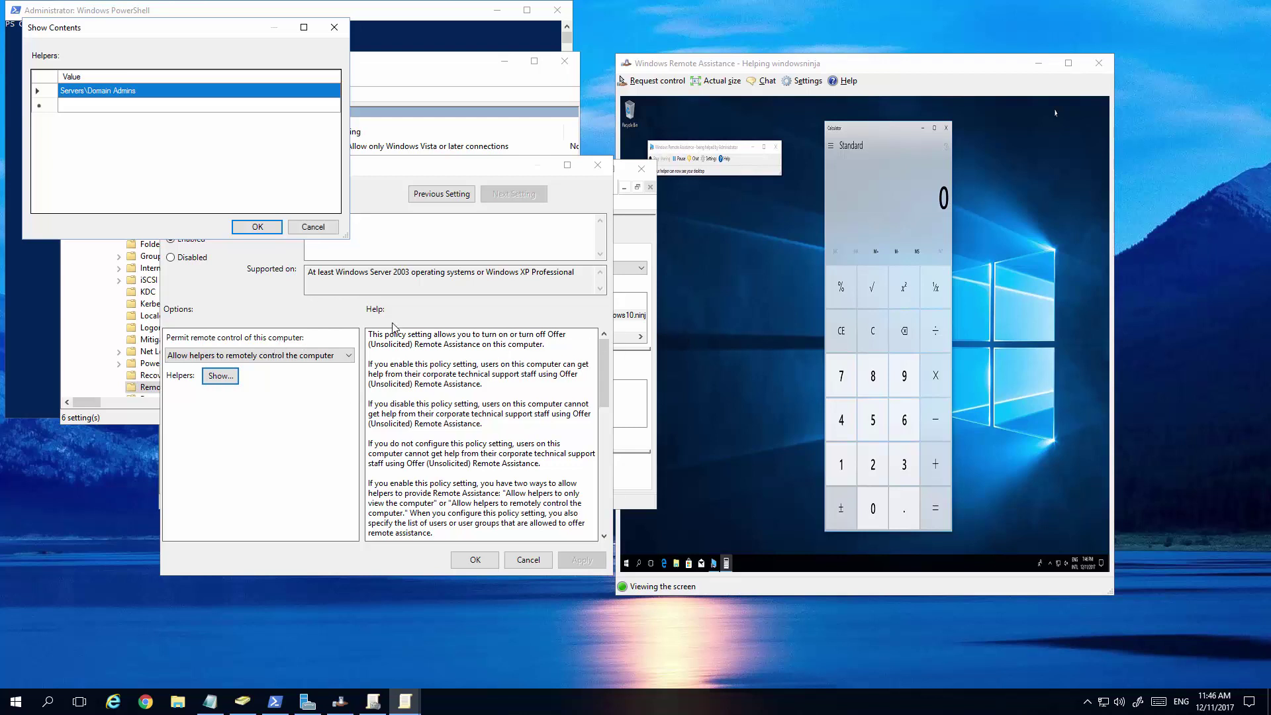
pyautogui.click(100, 92)
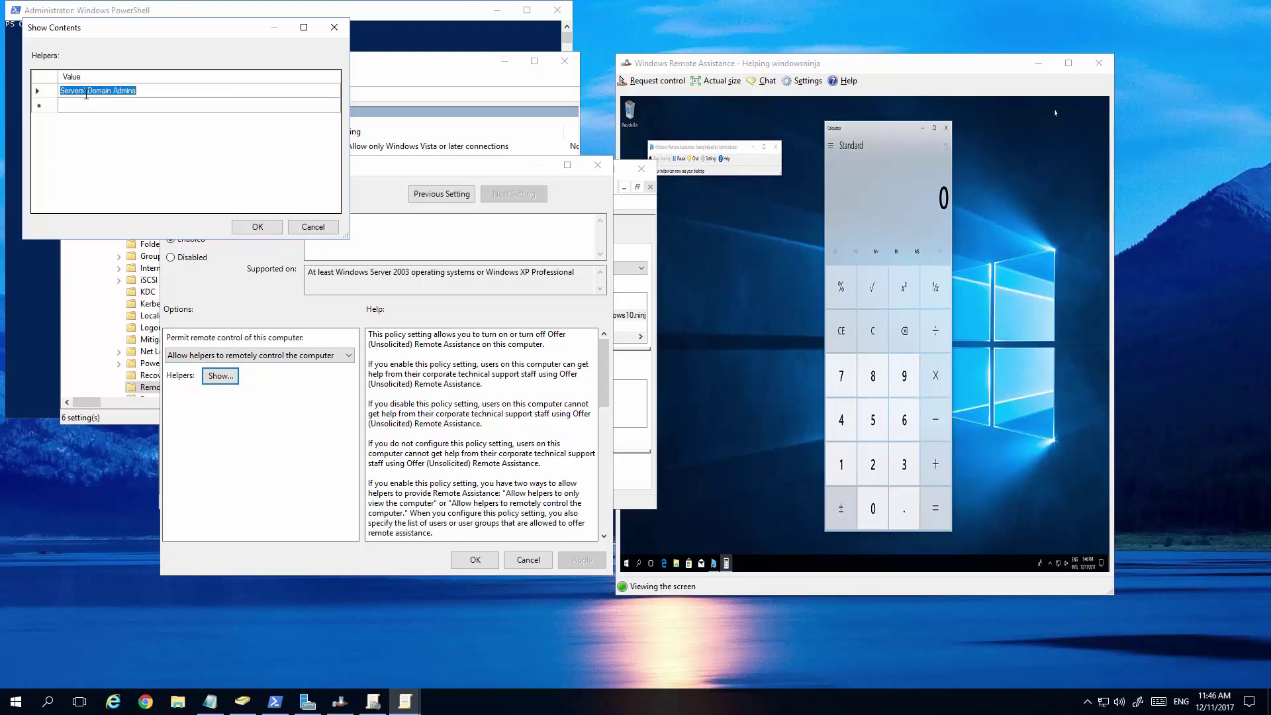
pyautogui.moveTo(86, 95); pyautogui.dragTo(55, 91)
pyautogui.click(312, 227)
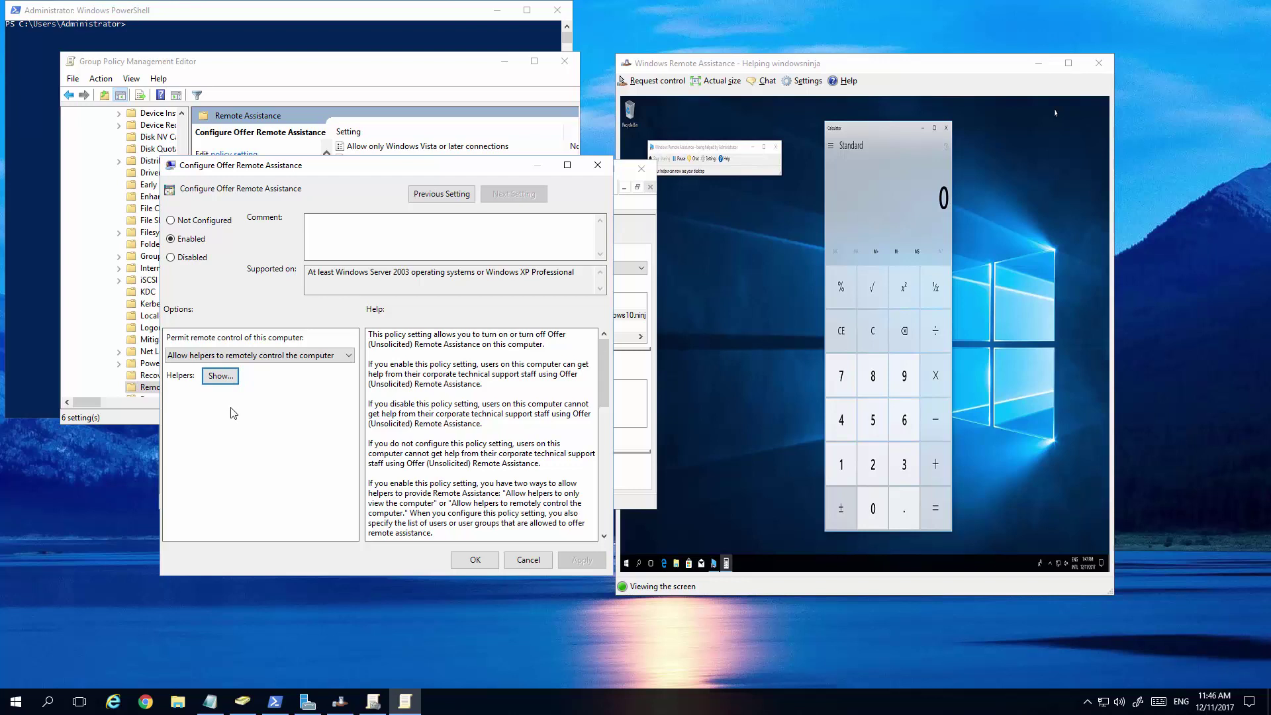
# Copy the Vista firewall port and program lines from the setting's help into Notepad
pyautogui.scroll(-2, 490, 399)
pyautogui.scroll(-5, 490, 399)
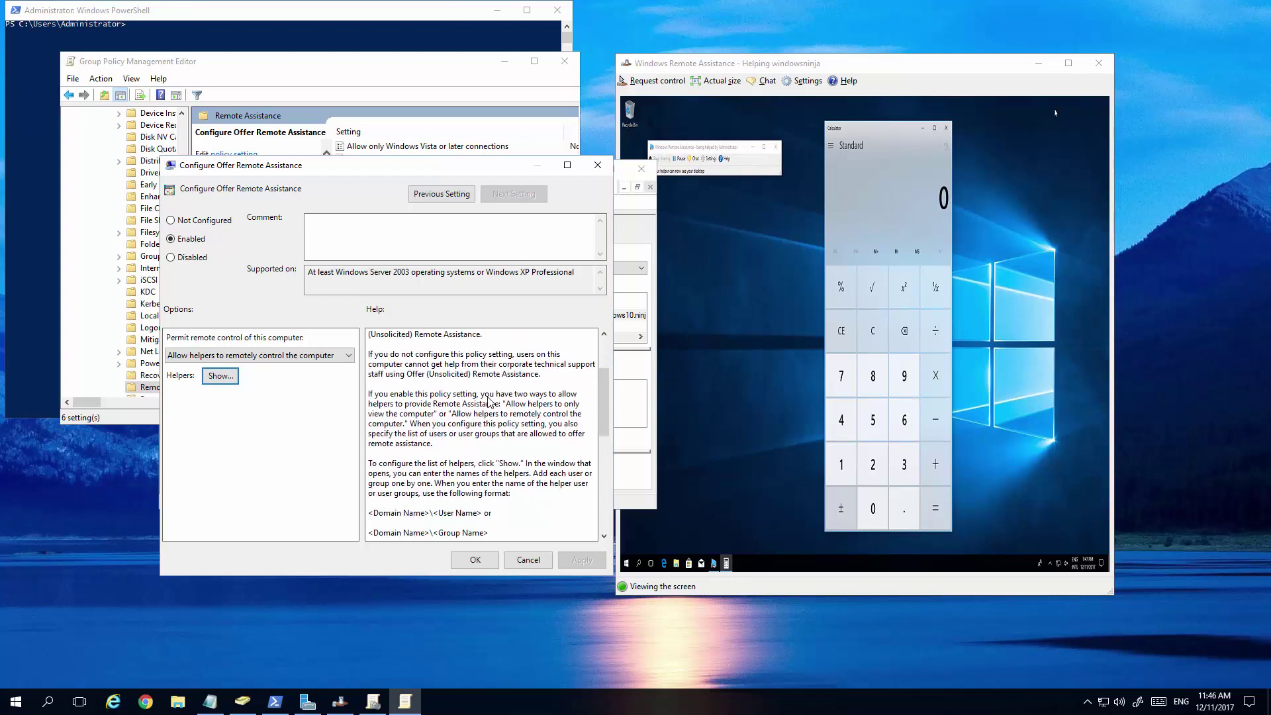
pyautogui.scroll(-4, 488, 402)
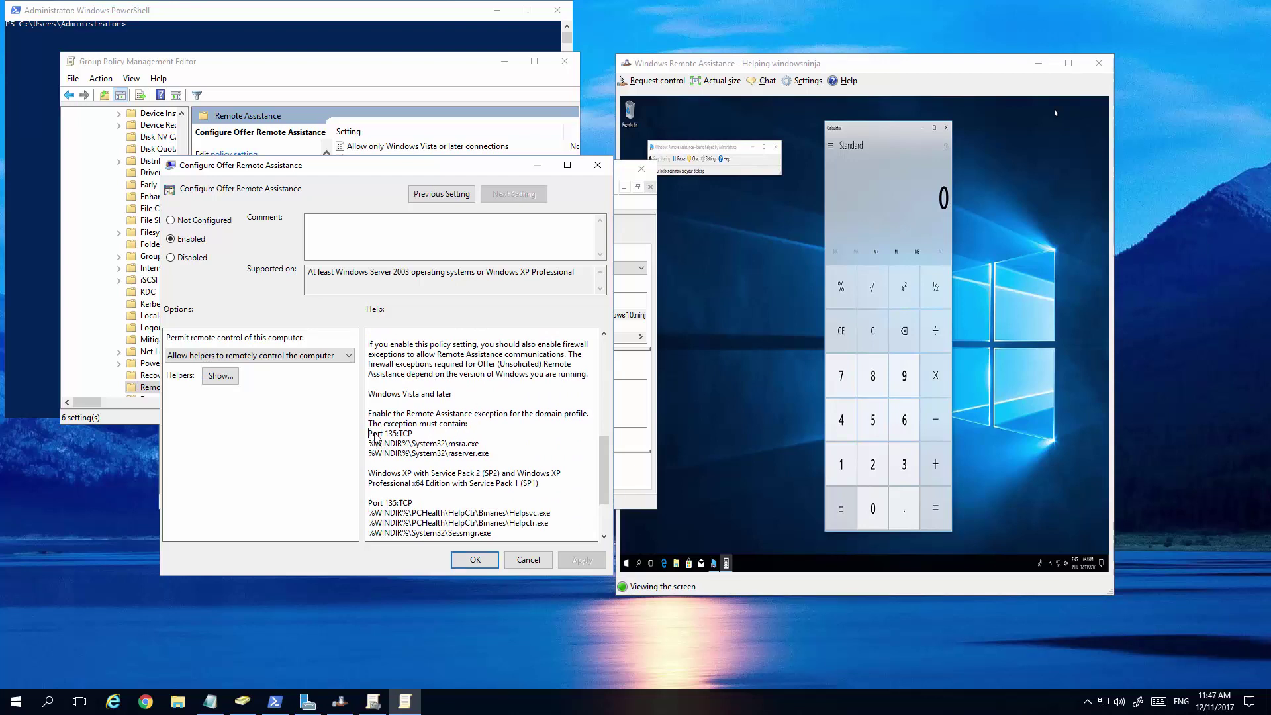
pyautogui.moveTo(374, 437); pyautogui.dragTo(493, 458)
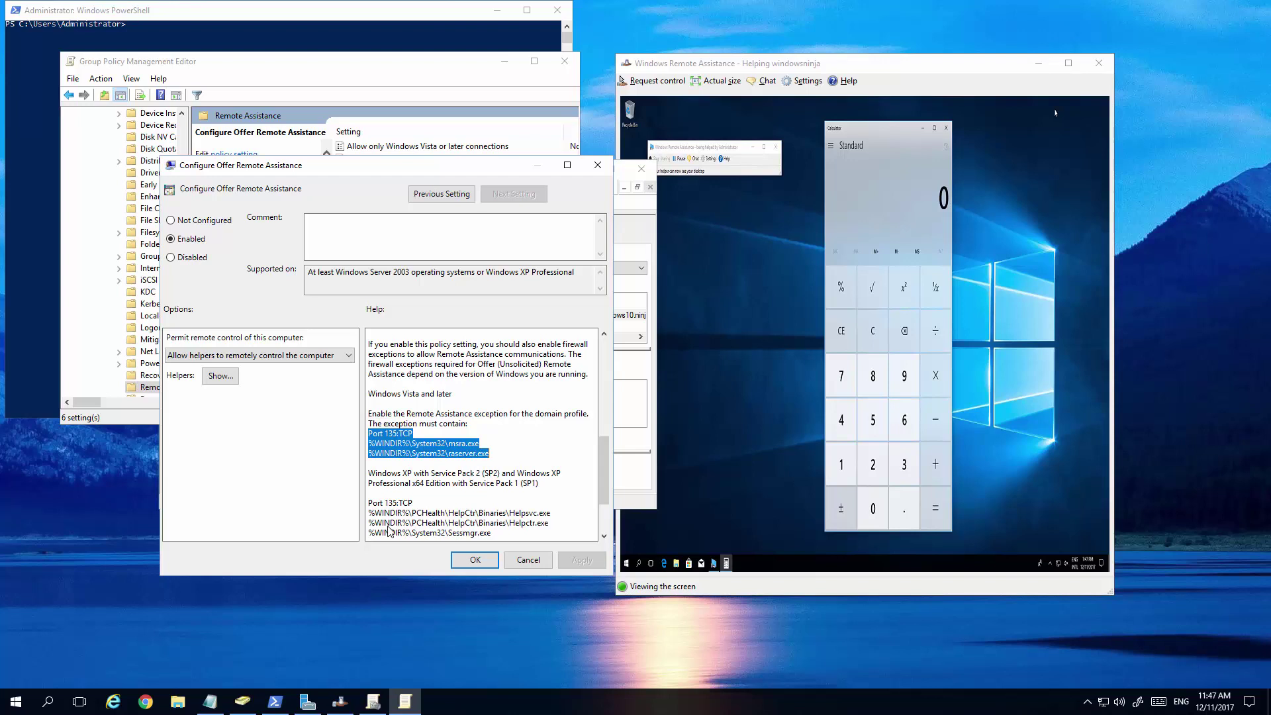
pyautogui.click(210, 704)
pyautogui.click(542, 562)
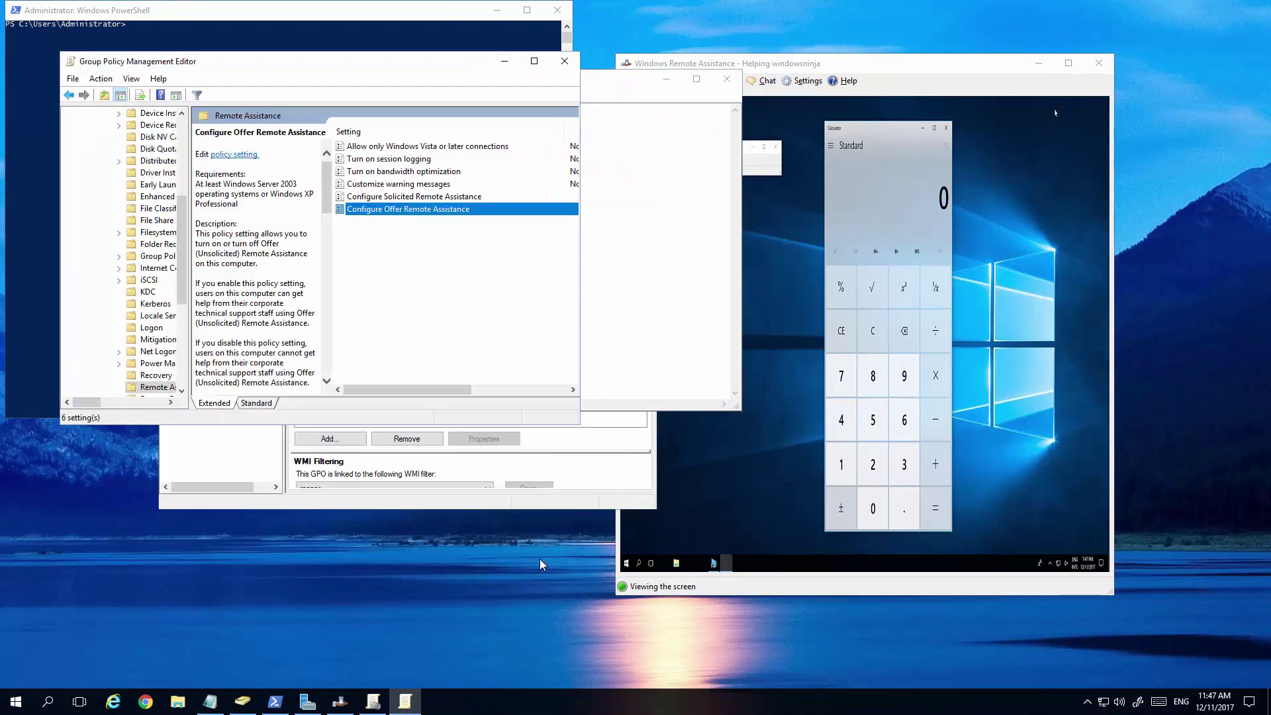
pyautogui.doubleClick(368, 199)
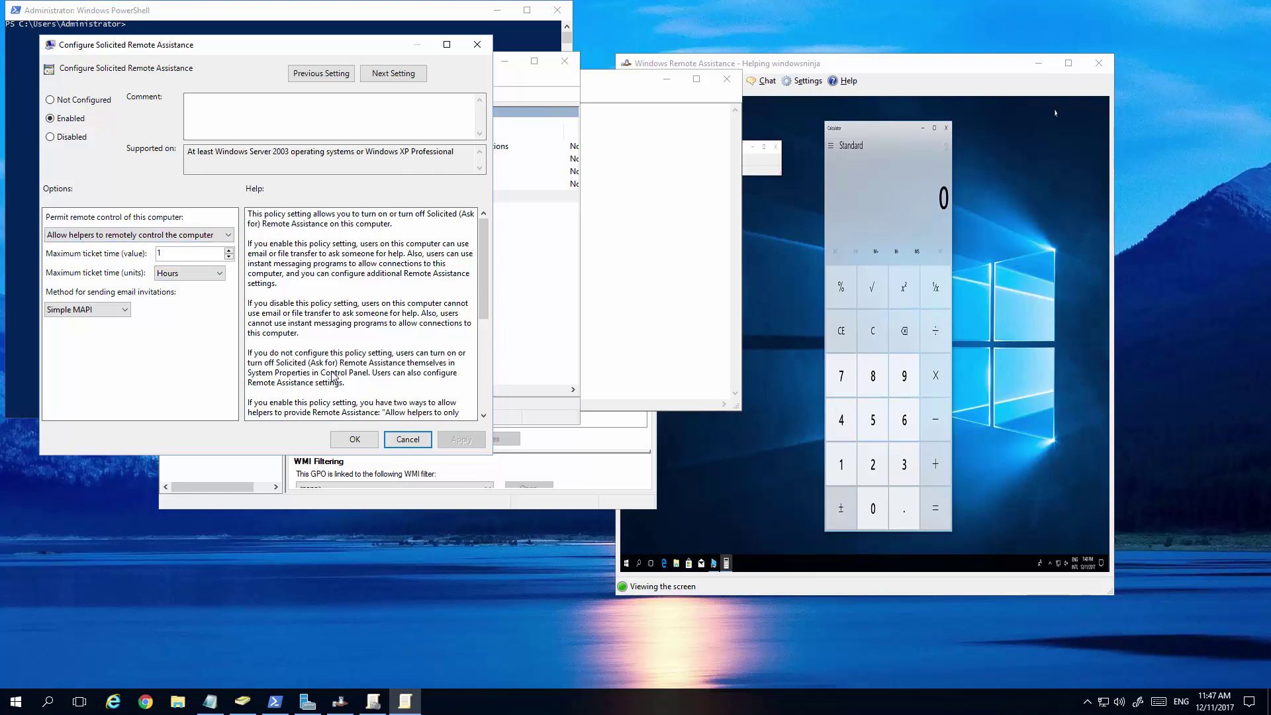
pyautogui.click(408, 441)
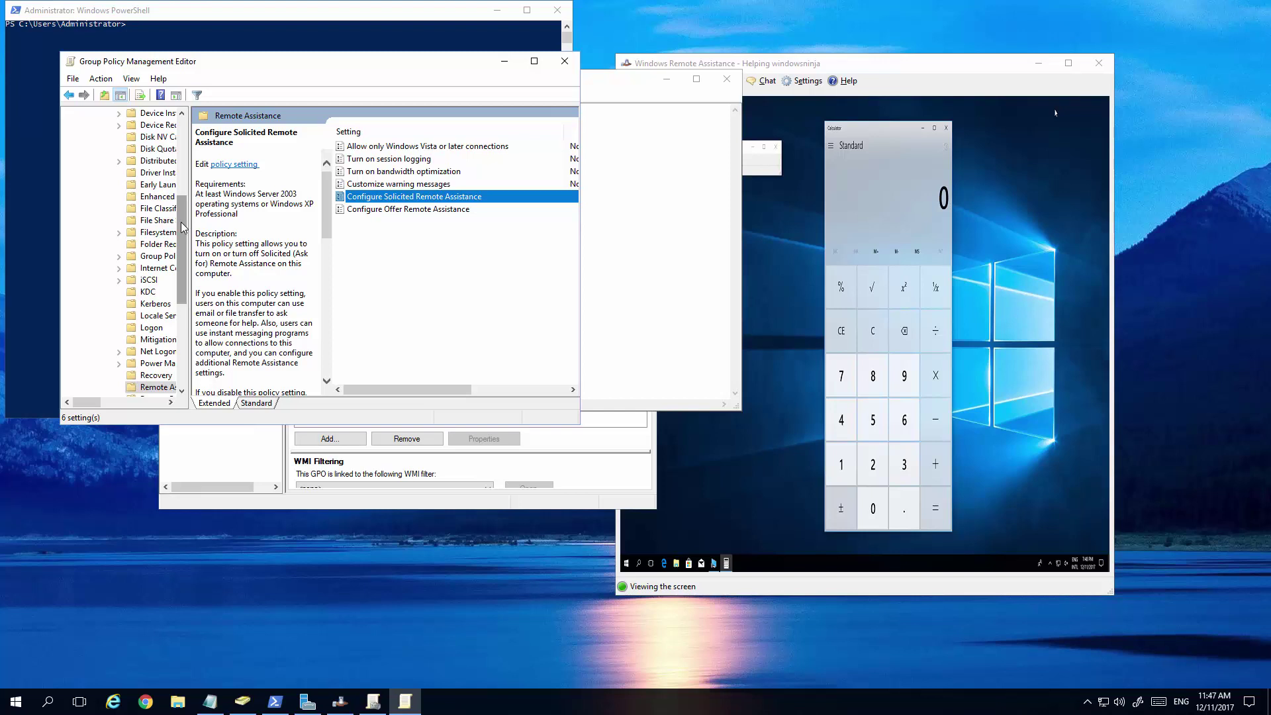
# In Security Settings > Local Policies > Security Options, enable 'User Account Control: Allow UIAccess applications to prompt for elevation'
pyautogui.click(535, 62)
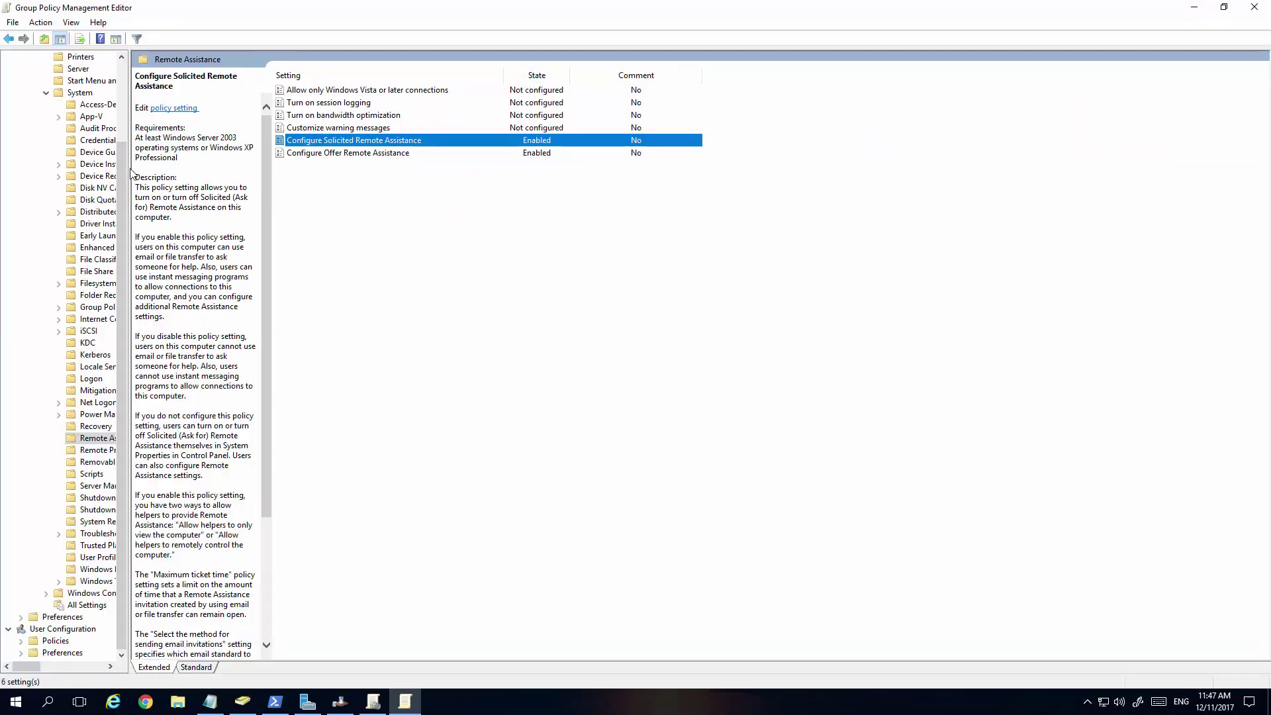
pyautogui.moveTo(131, 174); pyautogui.dragTo(253, 179)
pyautogui.scroll(3, 147, 218)
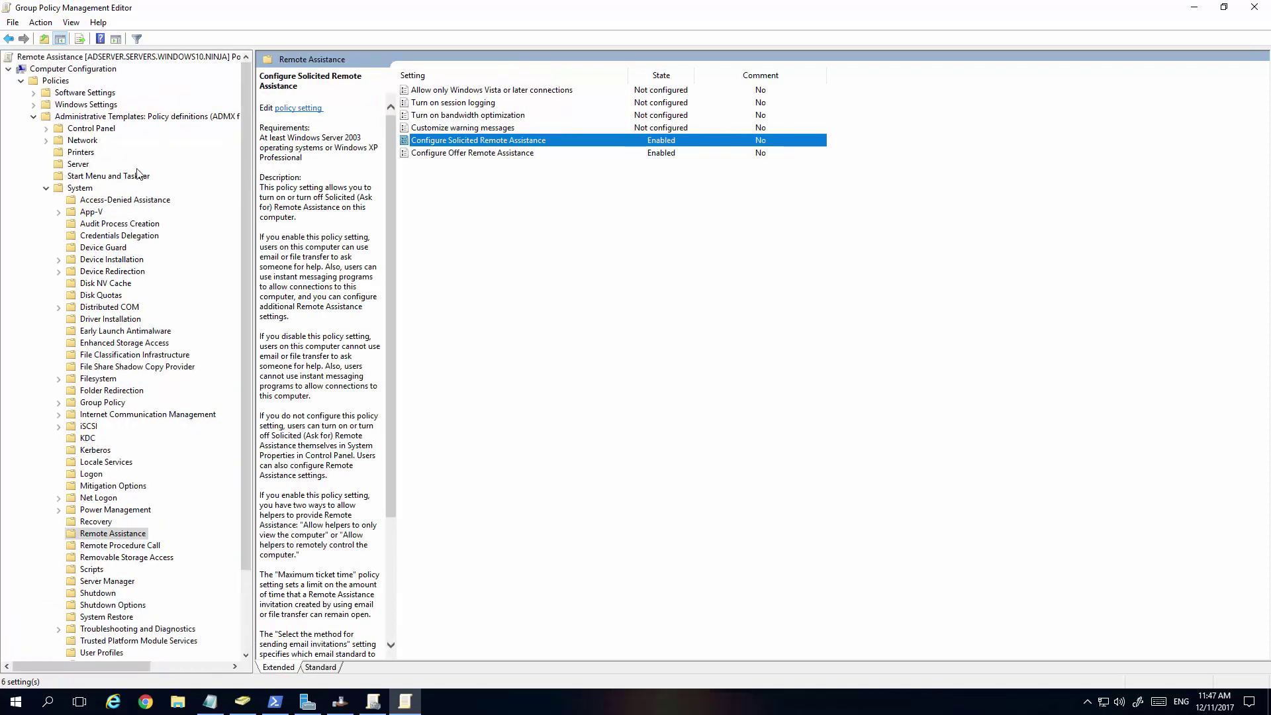
pyautogui.doubleClick(55, 80)
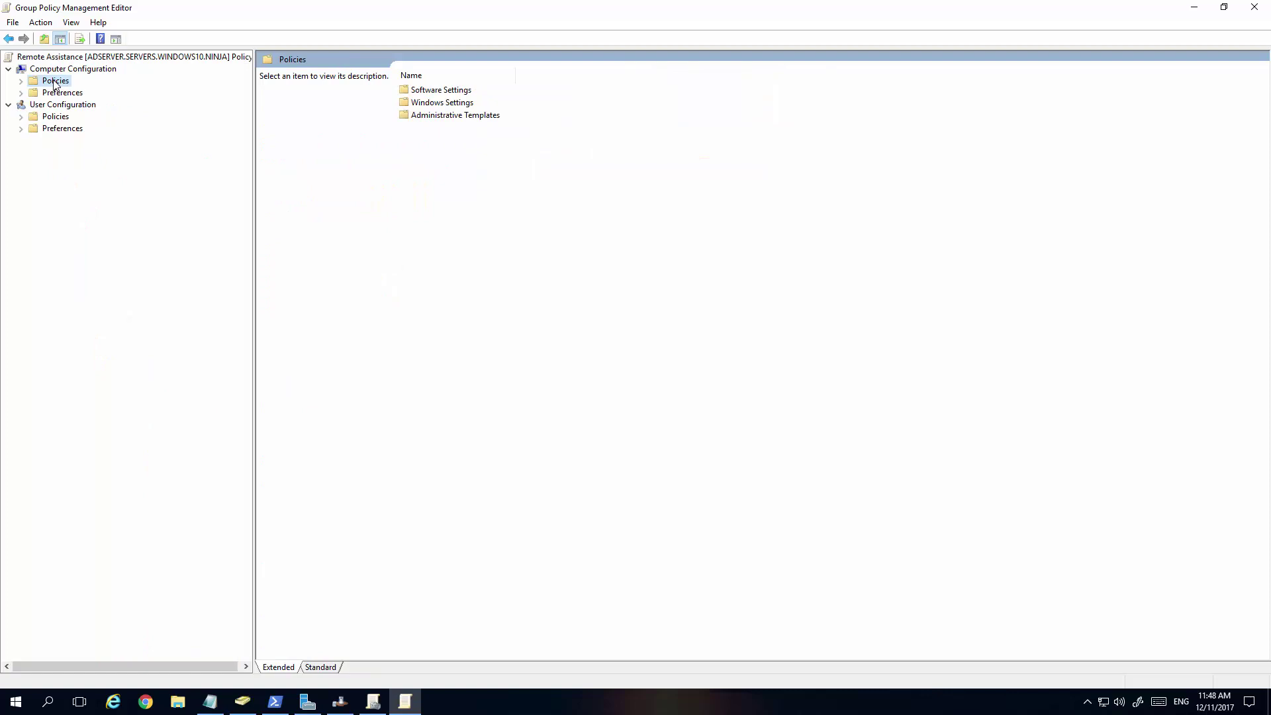
pyautogui.doubleClick(427, 104)
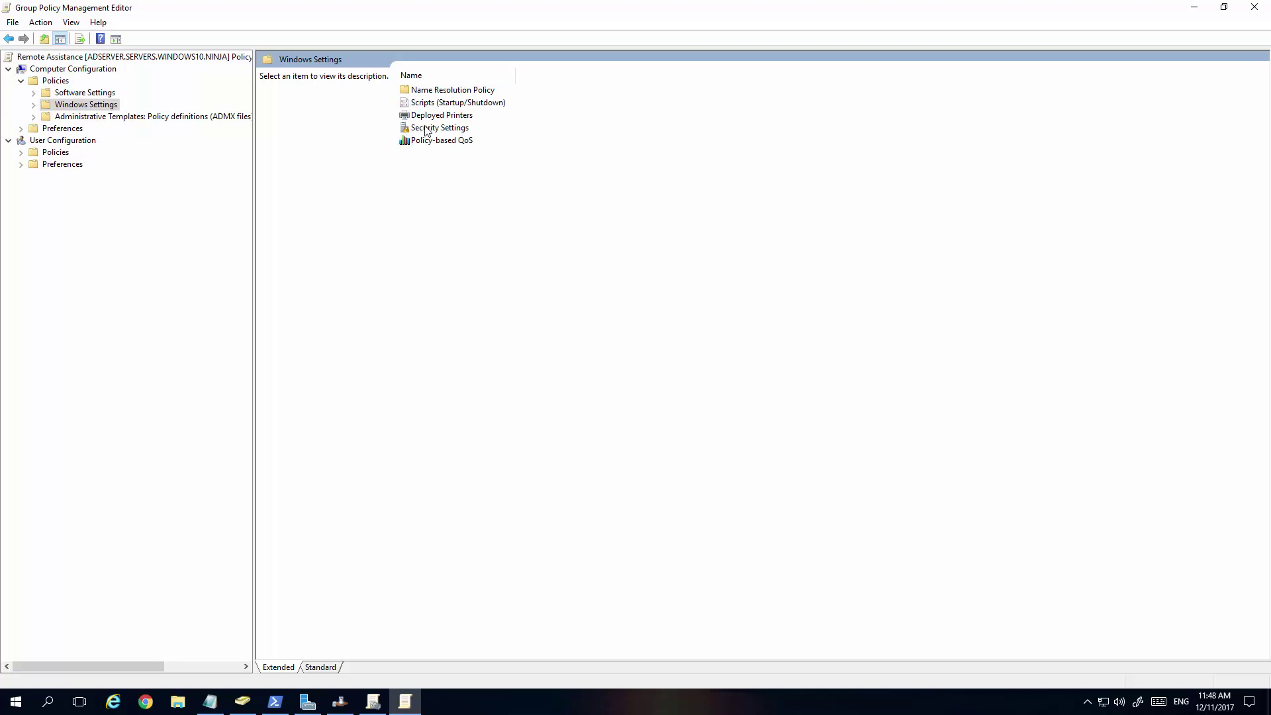
pyautogui.doubleClick(427, 128)
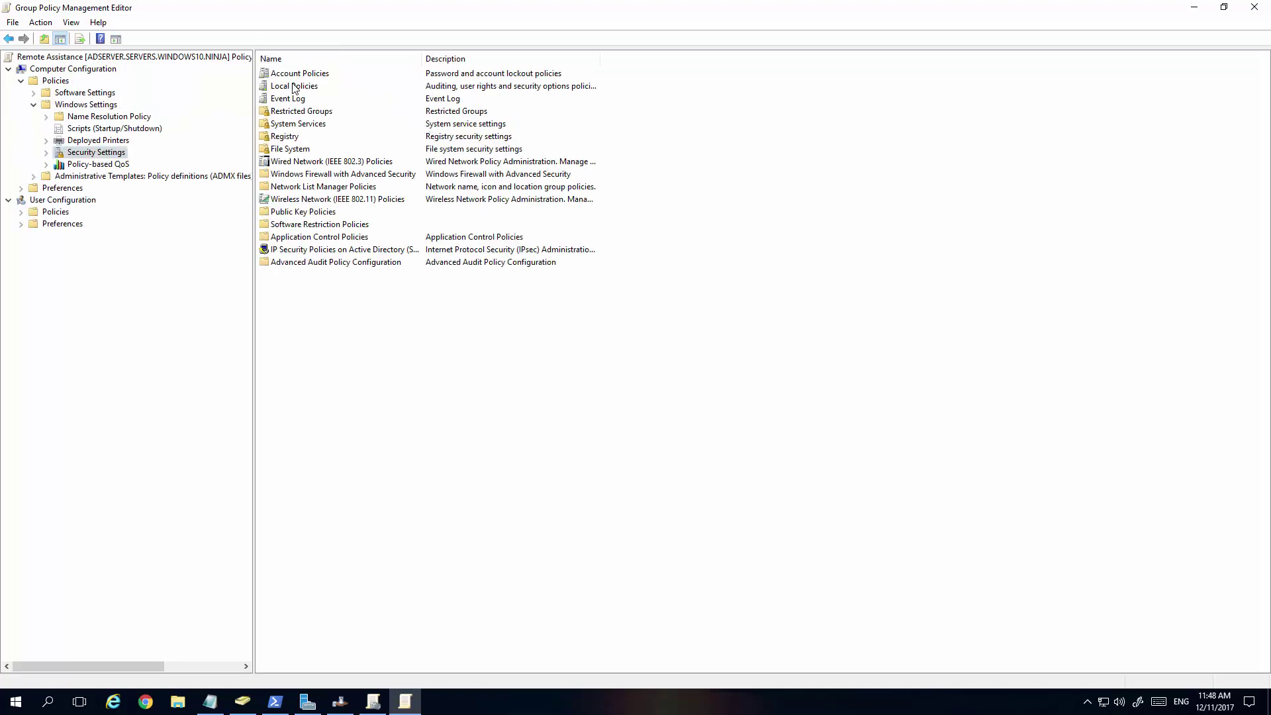
pyautogui.doubleClick(295, 87)
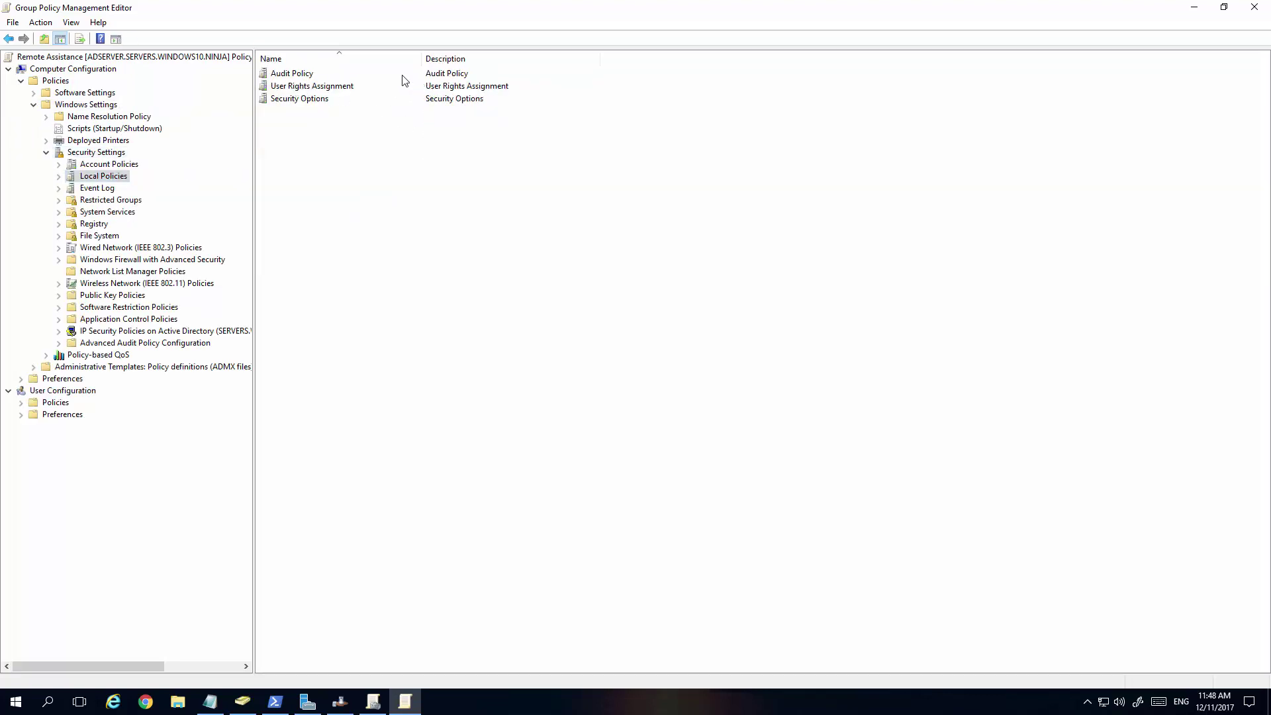
pyautogui.doubleClick(296, 101)
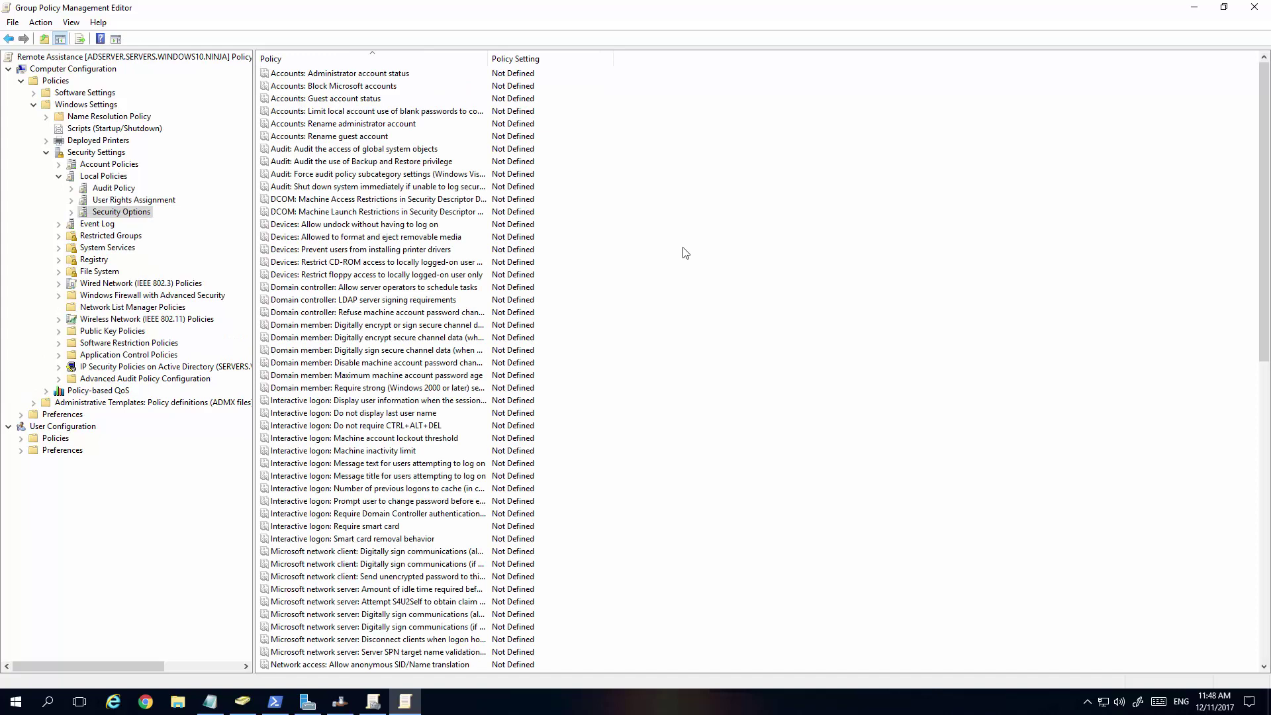
pyautogui.scroll(-16, 662, 265)
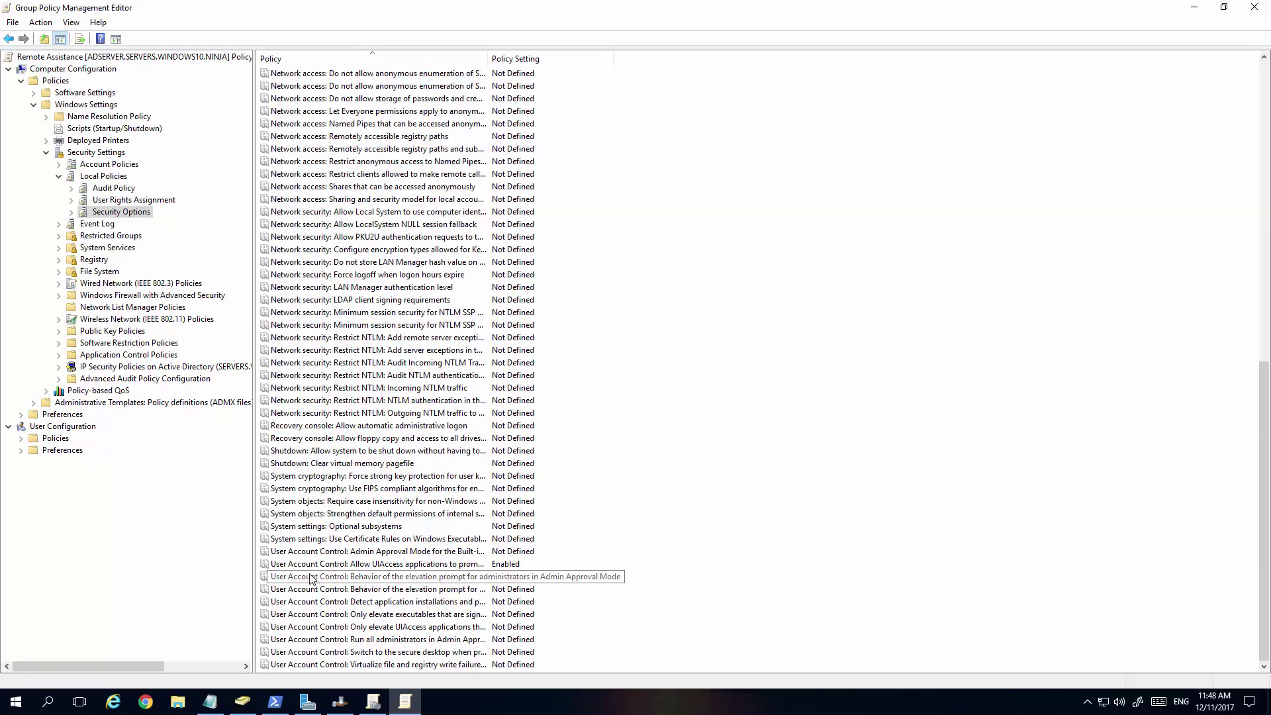
pyautogui.doubleClick(371, 564)
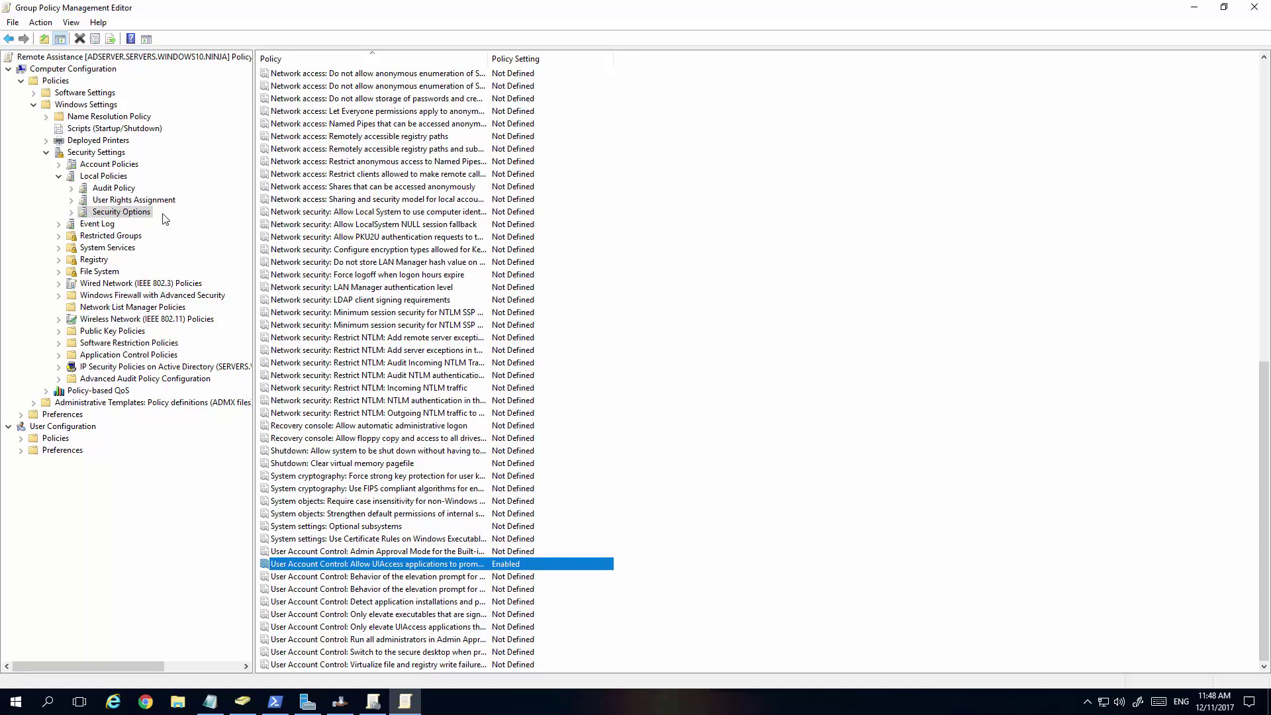
# Show the GPO's Inbound Rules under Windows Firewall with Advanced Security
pyautogui.click(76, 295)
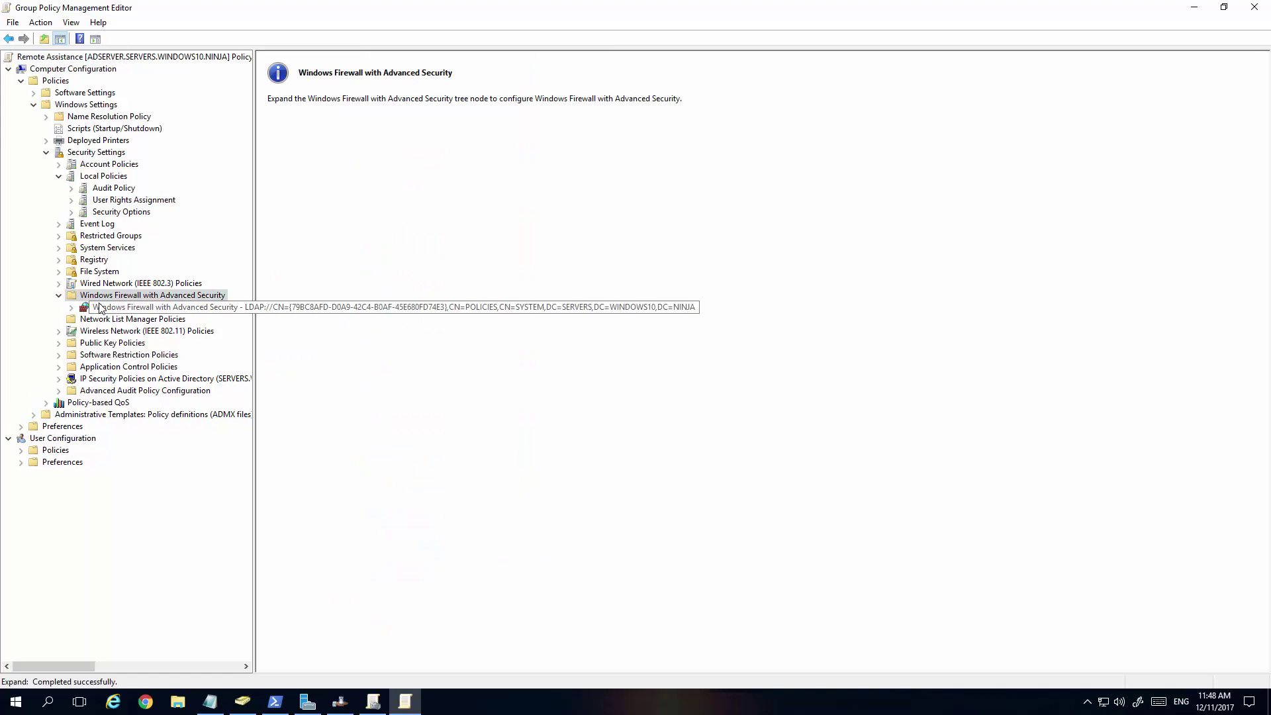
pyautogui.doubleClick(96, 308)
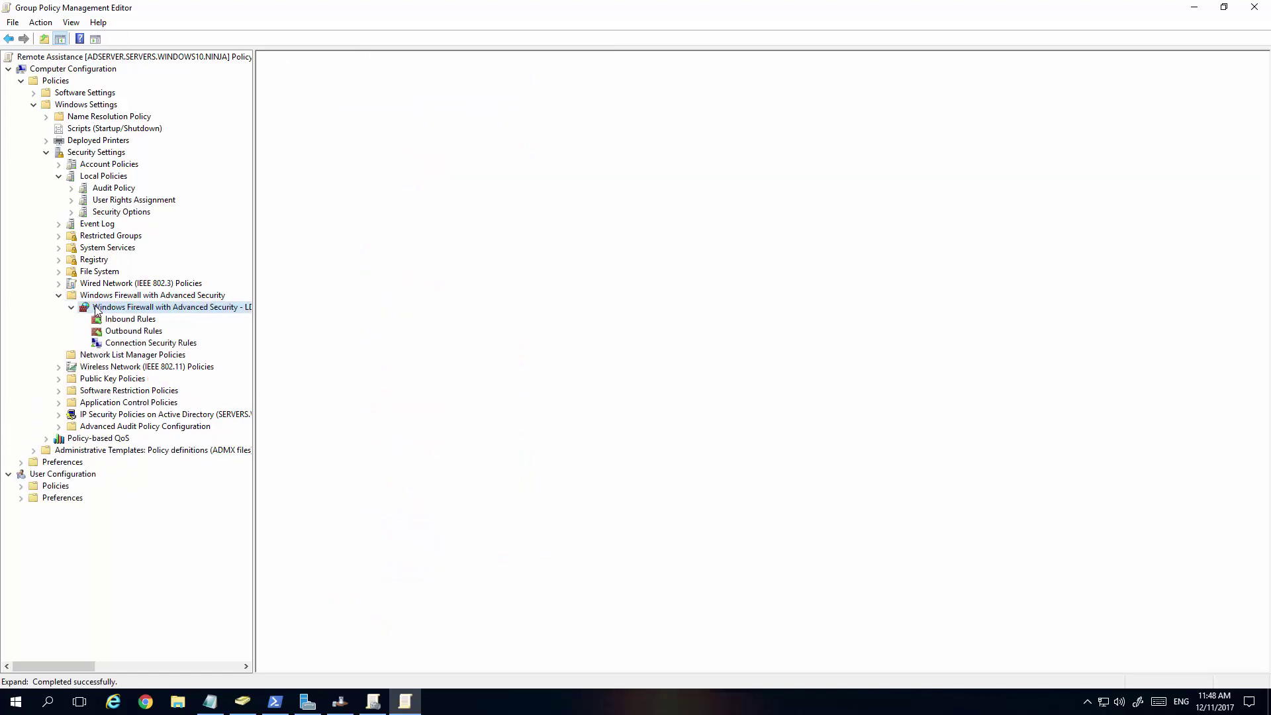
pyautogui.click(125, 321)
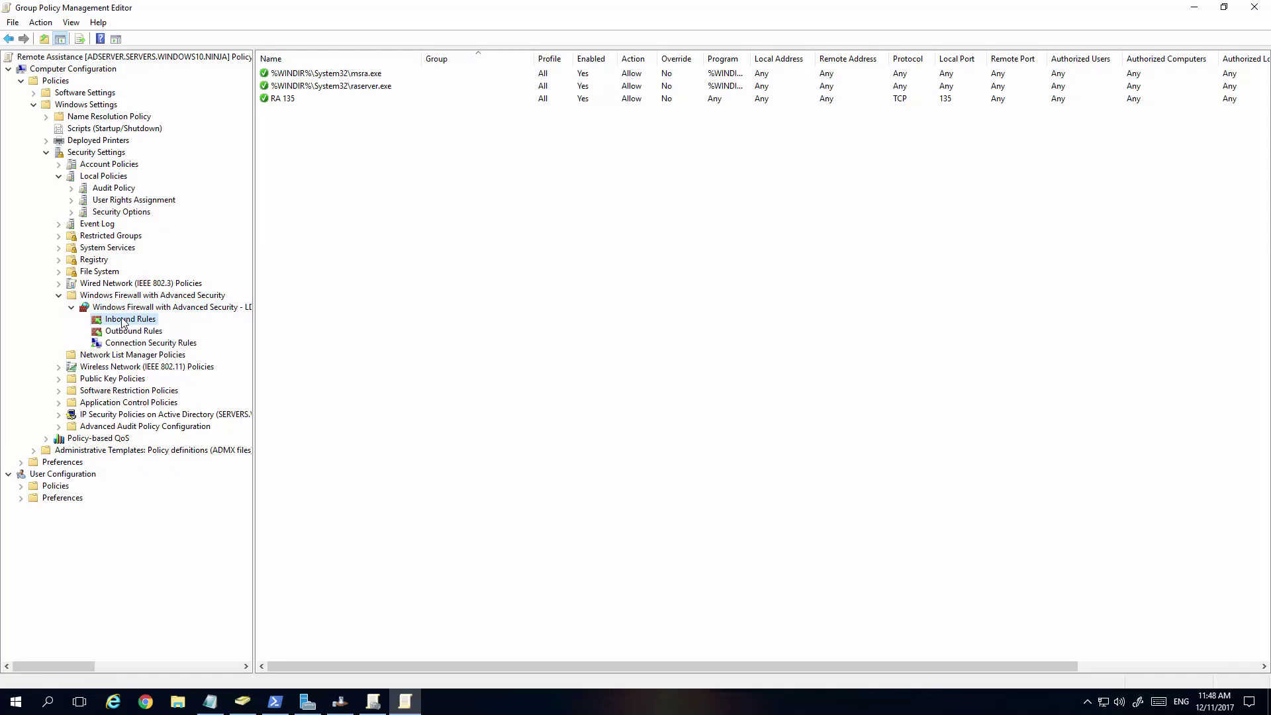
# Walk through a new port-based inbound rule for port 135, allowing all profiles, then cancel it
pyautogui.rightClick(122, 321)
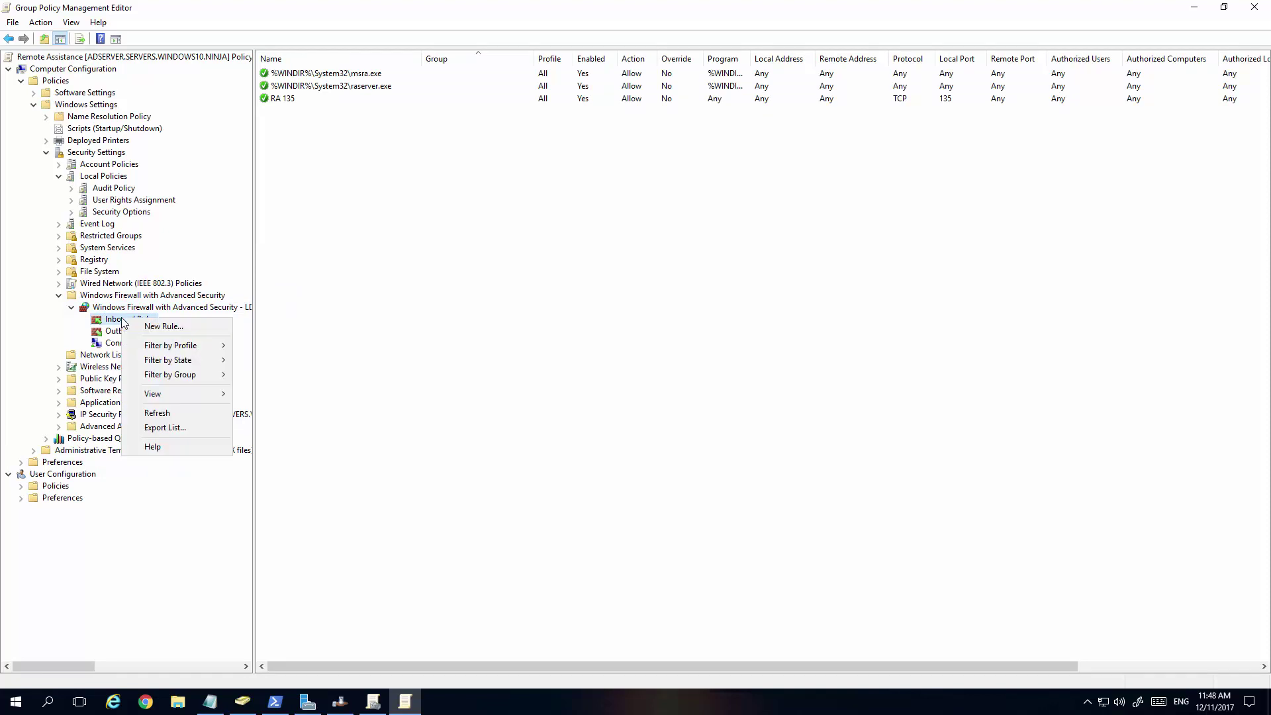
pyautogui.click(156, 330)
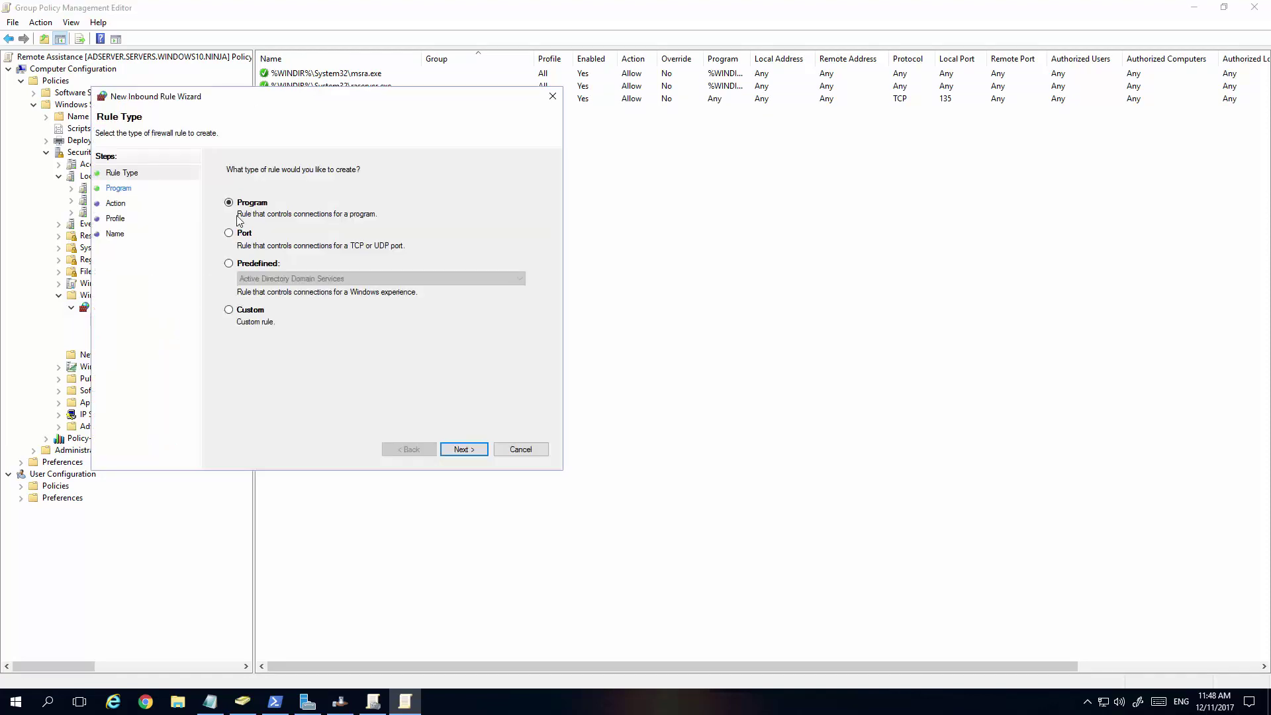
pyautogui.click(209, 703)
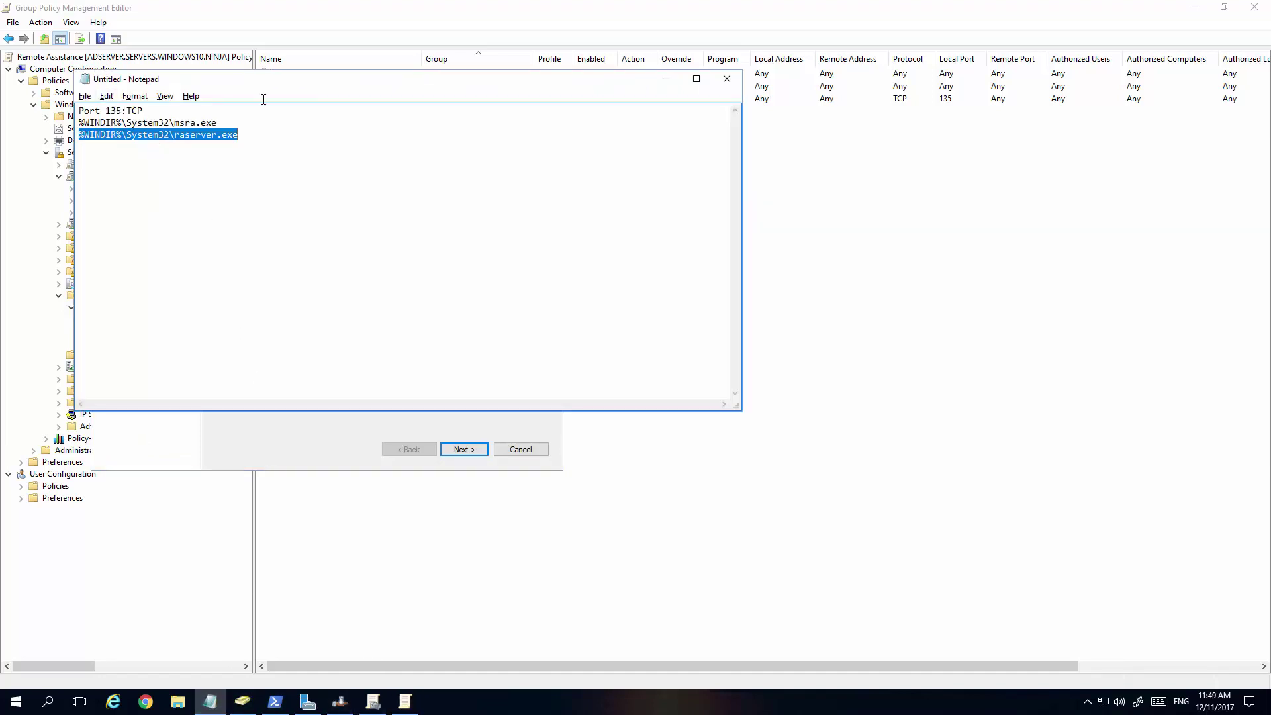
pyautogui.hotkey('alt', 'Tab')
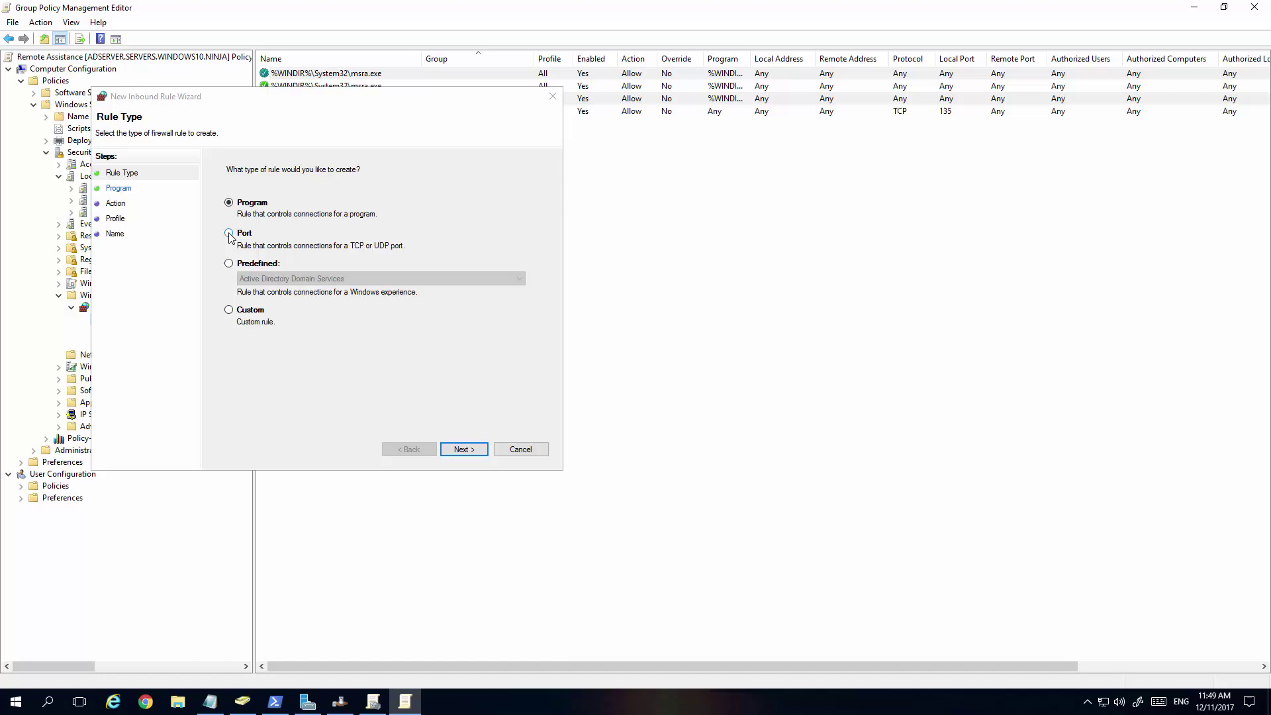
pyautogui.click(229, 233)
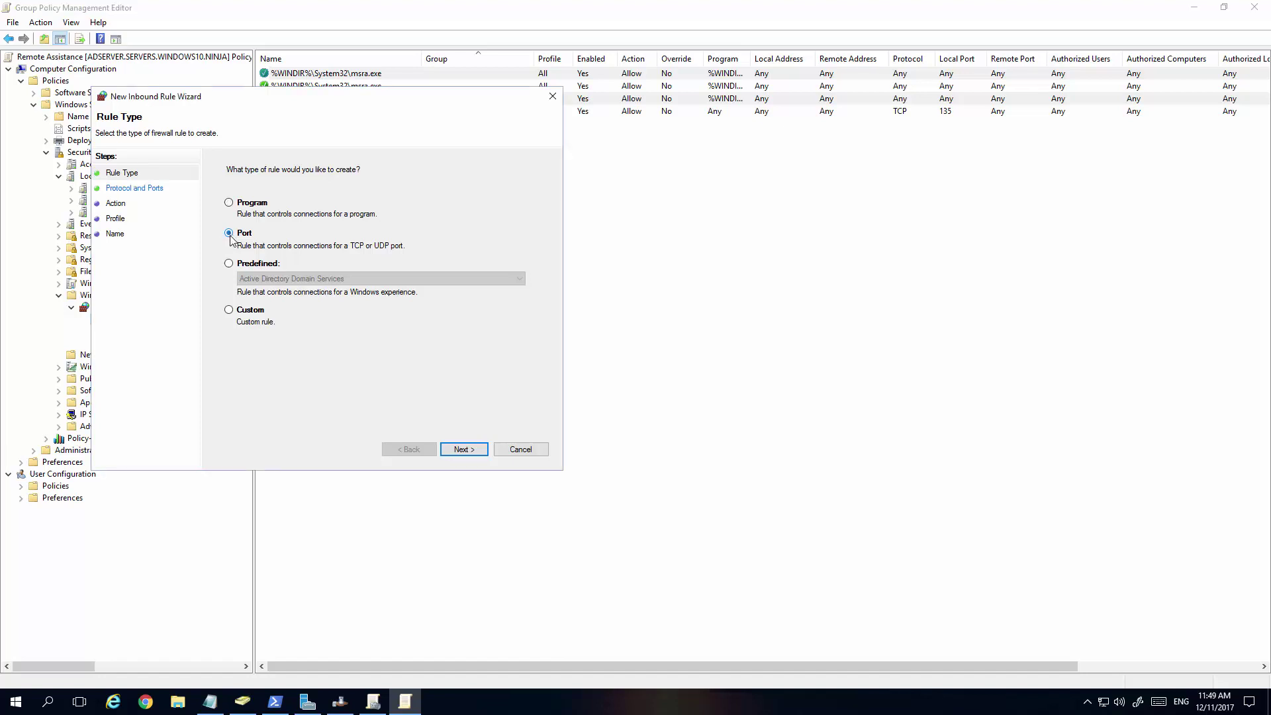
pyautogui.click(465, 450)
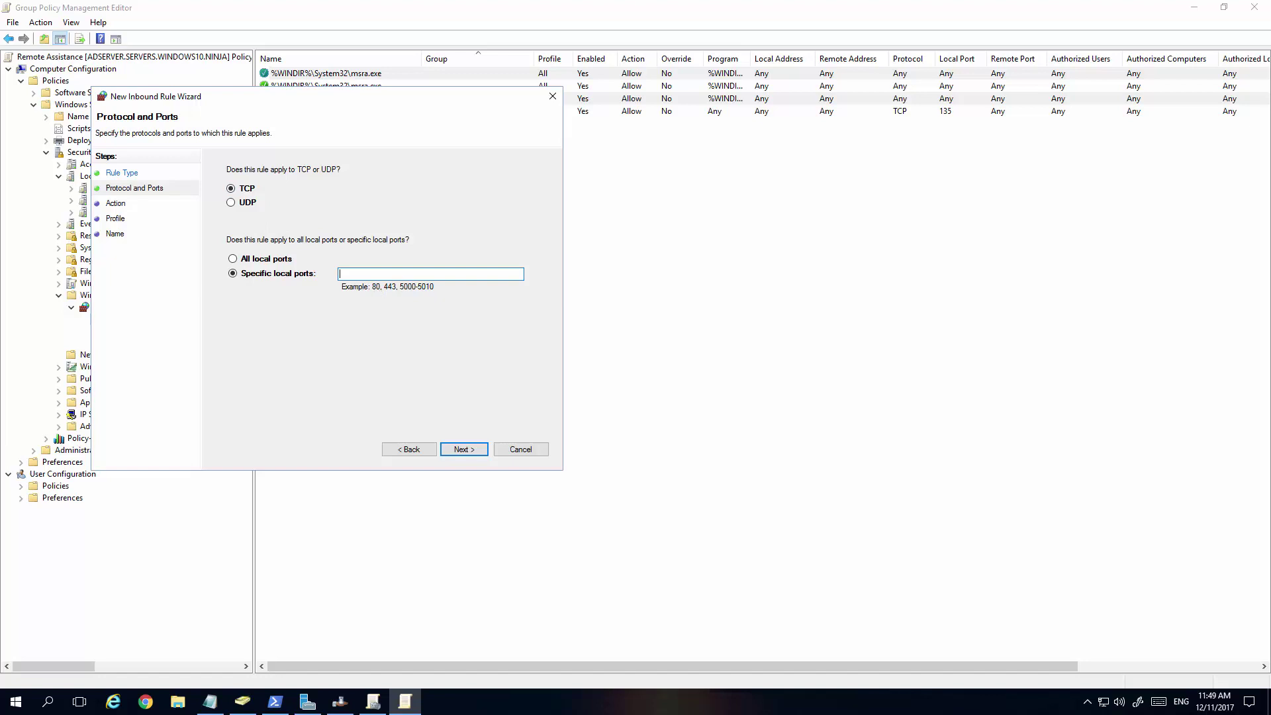
pyautogui.write('135')
pyautogui.click(466, 450)
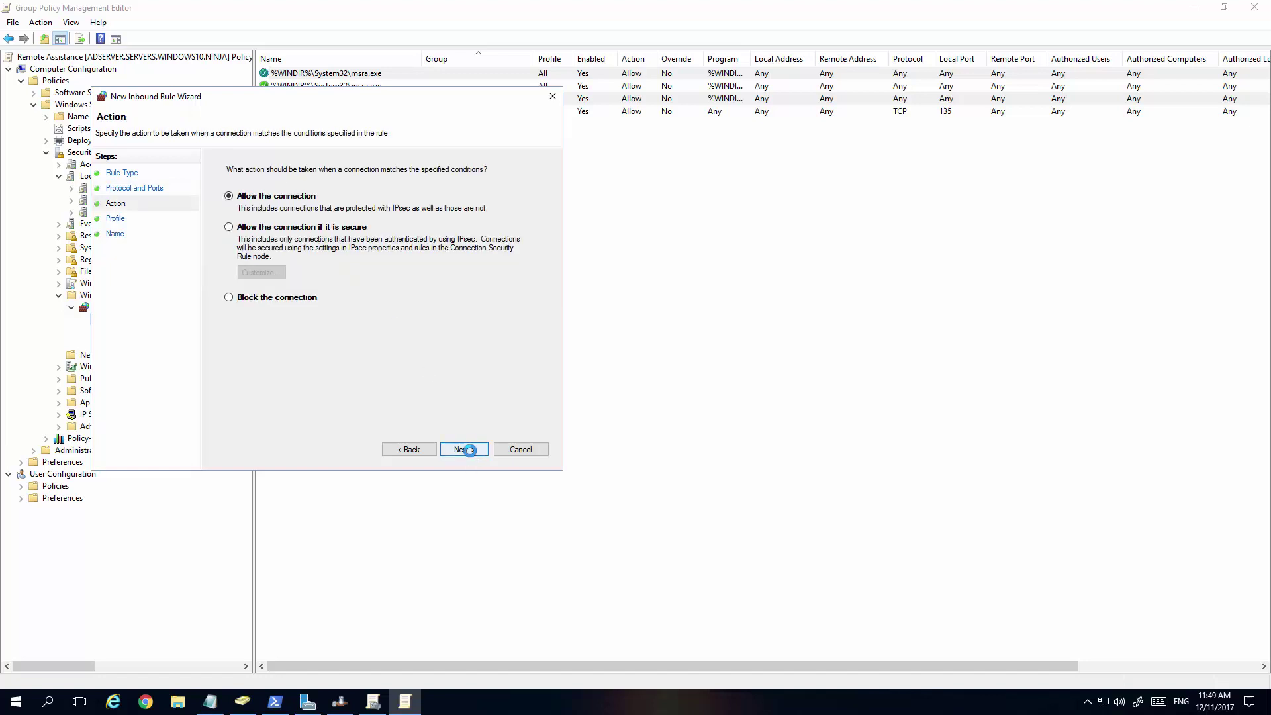
pyautogui.click(466, 449)
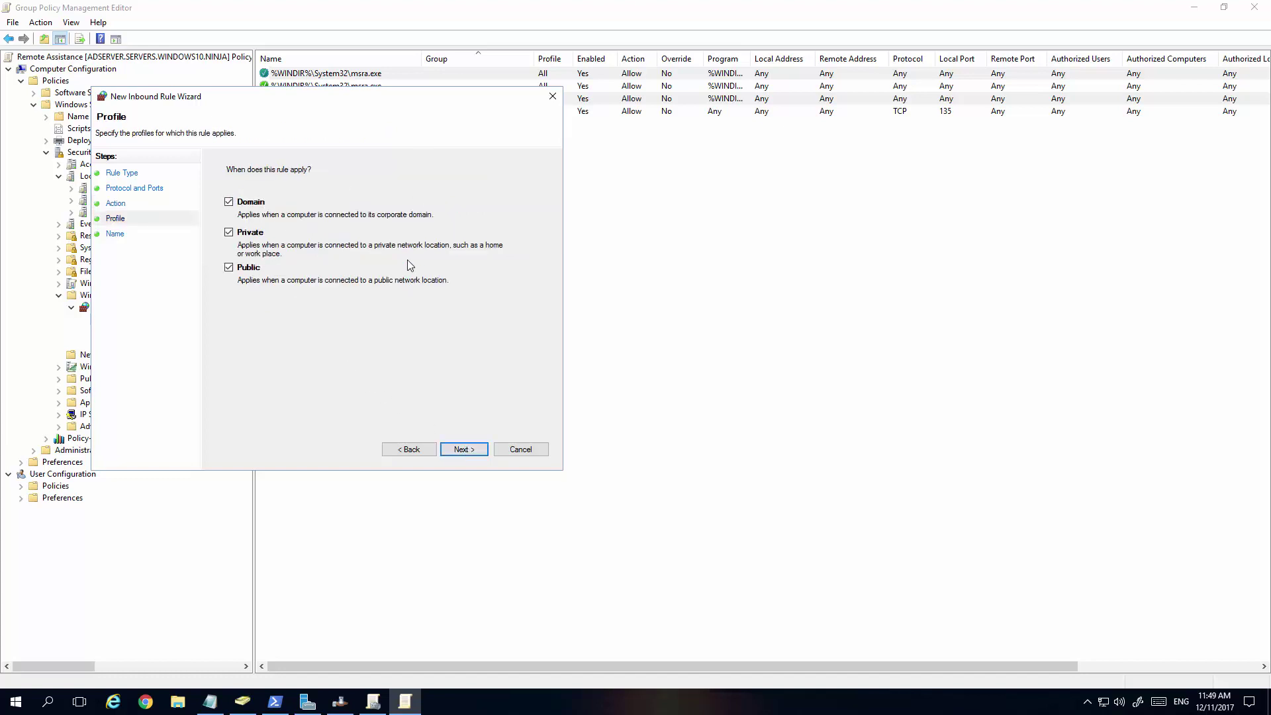
pyautogui.click(464, 450)
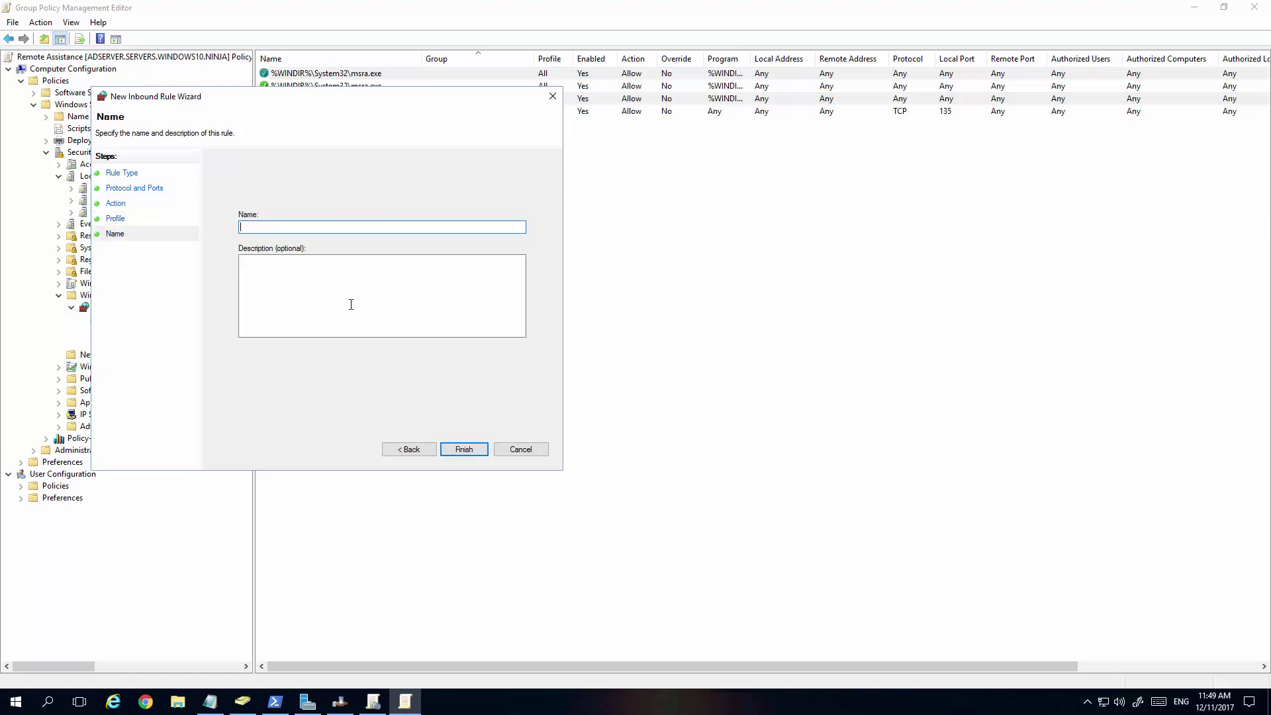
pyautogui.click(523, 450)
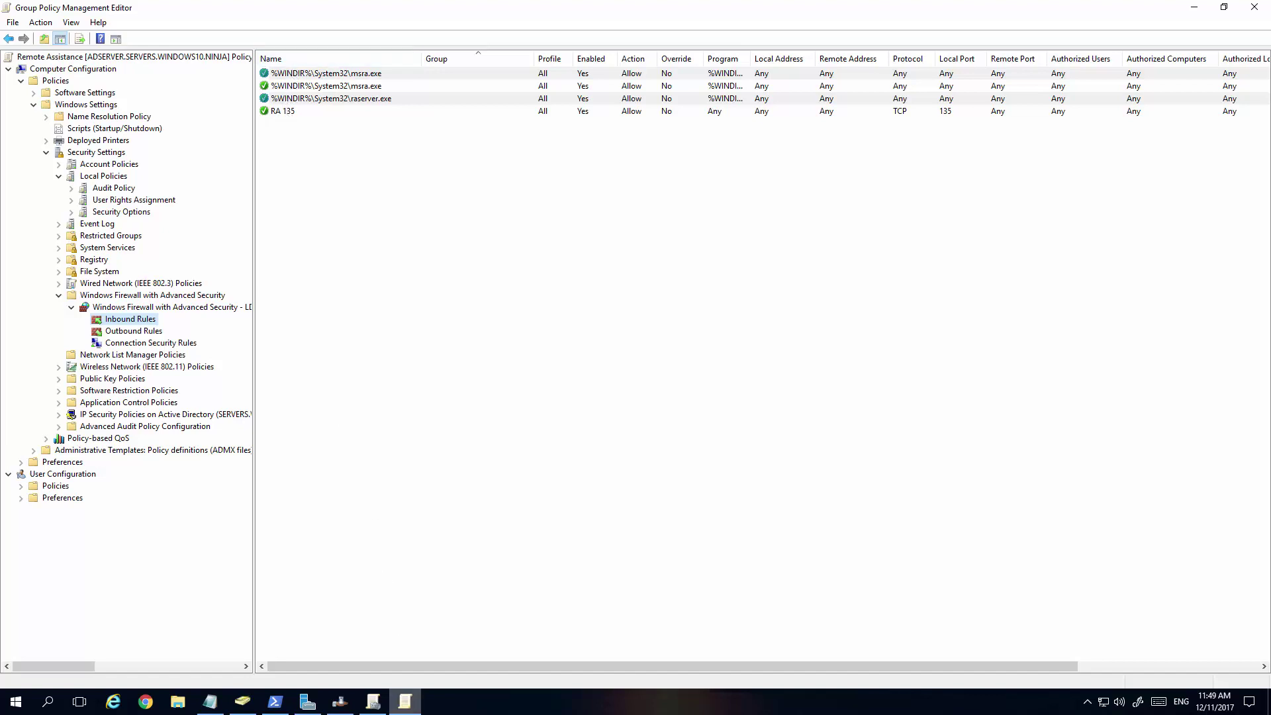
# Select the second msra.exe rule and start a new program-type inbound rule
pyautogui.moveTo(397, 709)
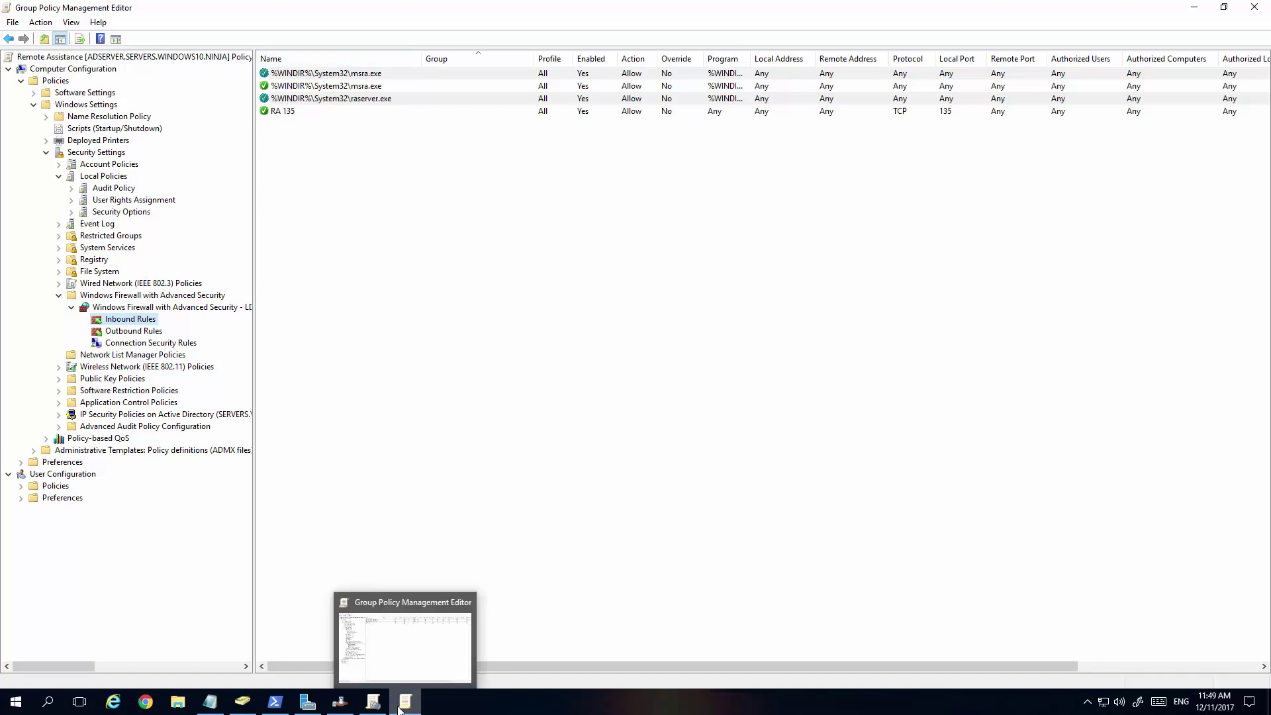
pyautogui.click(323, 86)
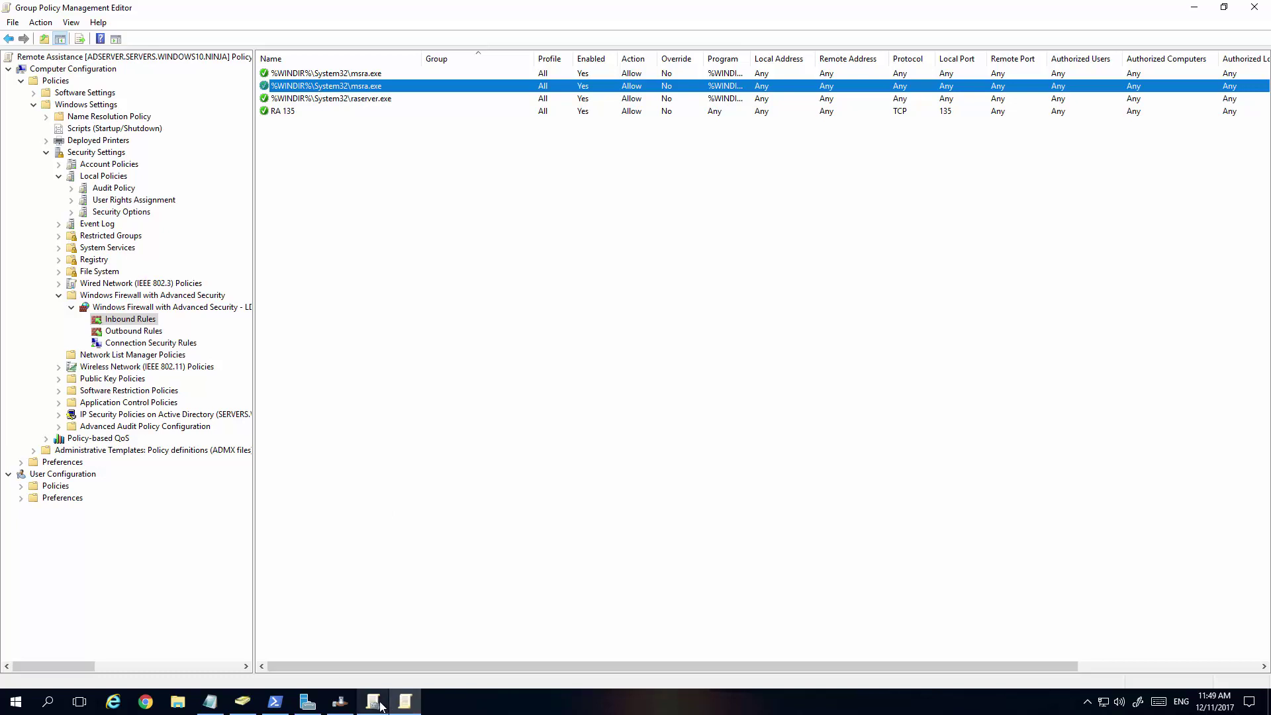
pyautogui.moveTo(379, 707)
pyautogui.rightClick(146, 322)
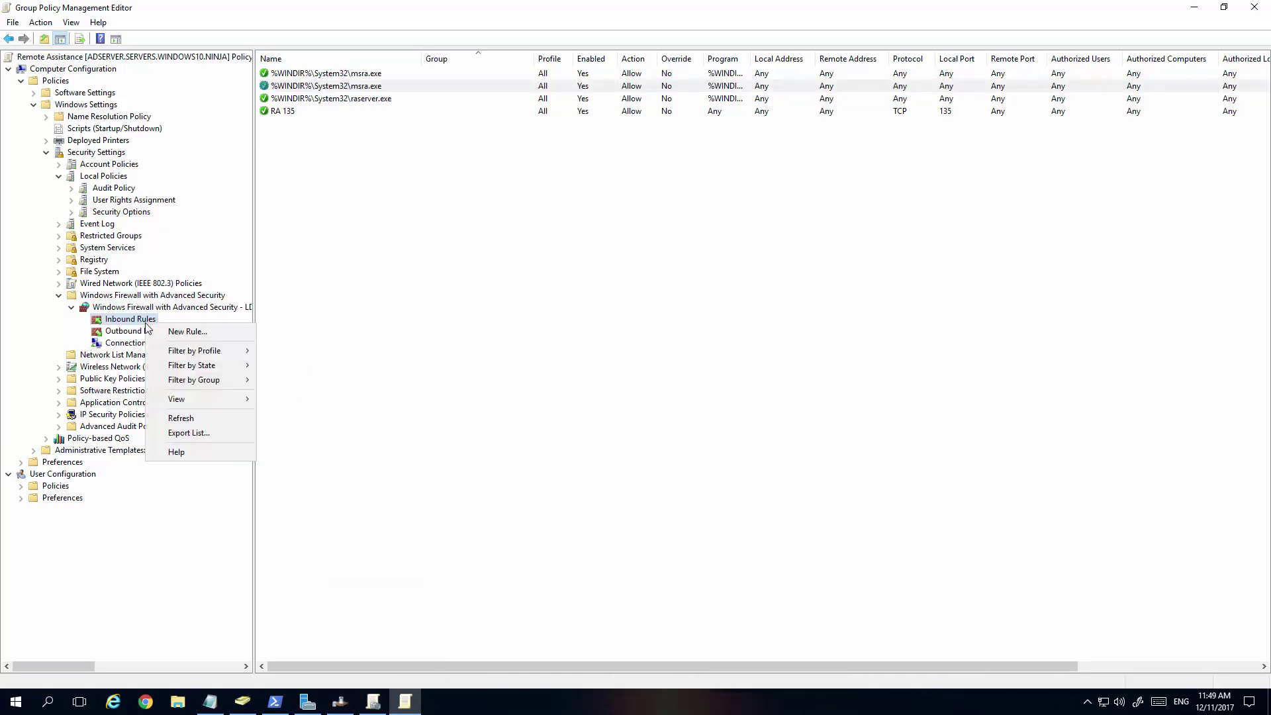
pyautogui.click(174, 332)
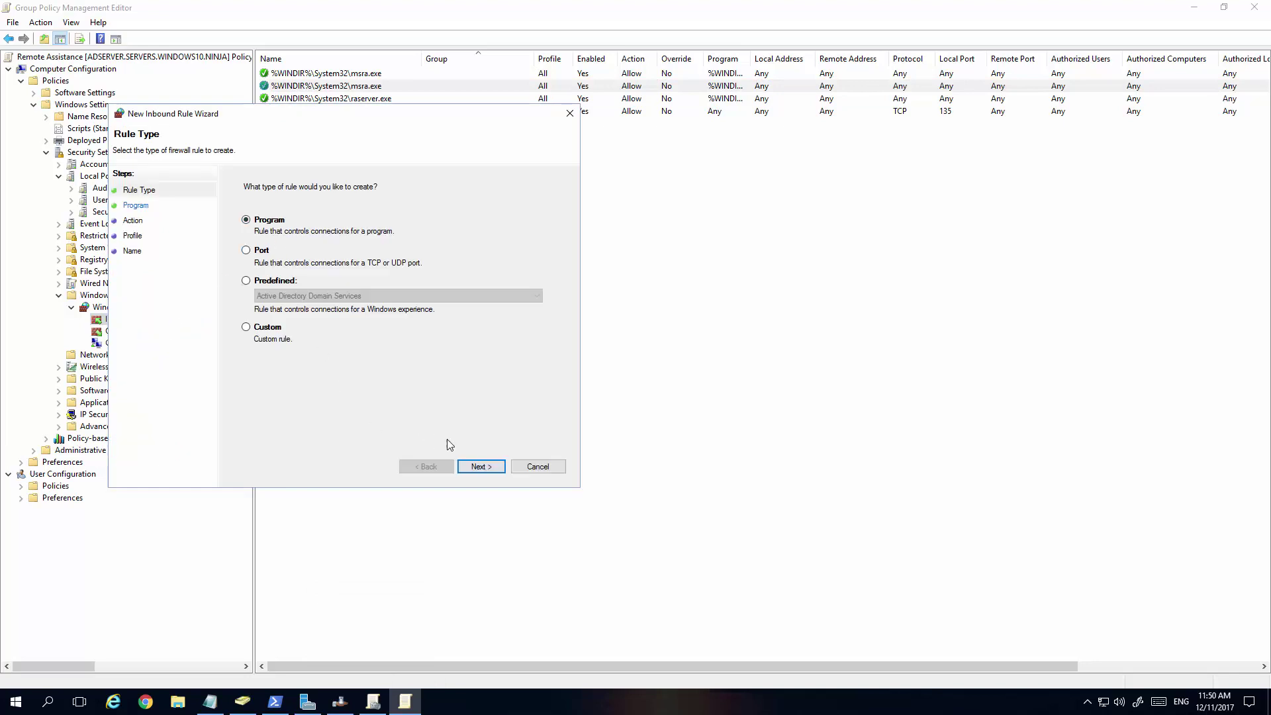
pyautogui.click(482, 467)
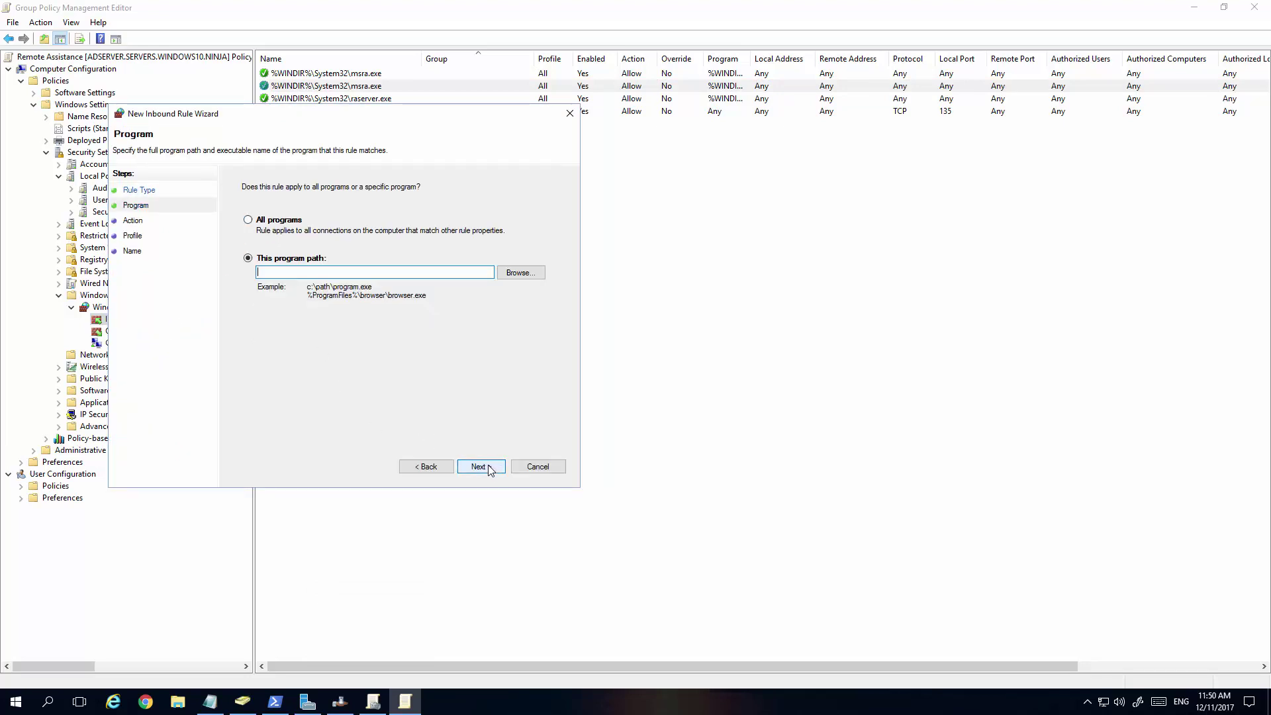
# Paste the msra.exe path from the notes as the program, step through Action and Profile, then cancel
pyautogui.click(210, 702)
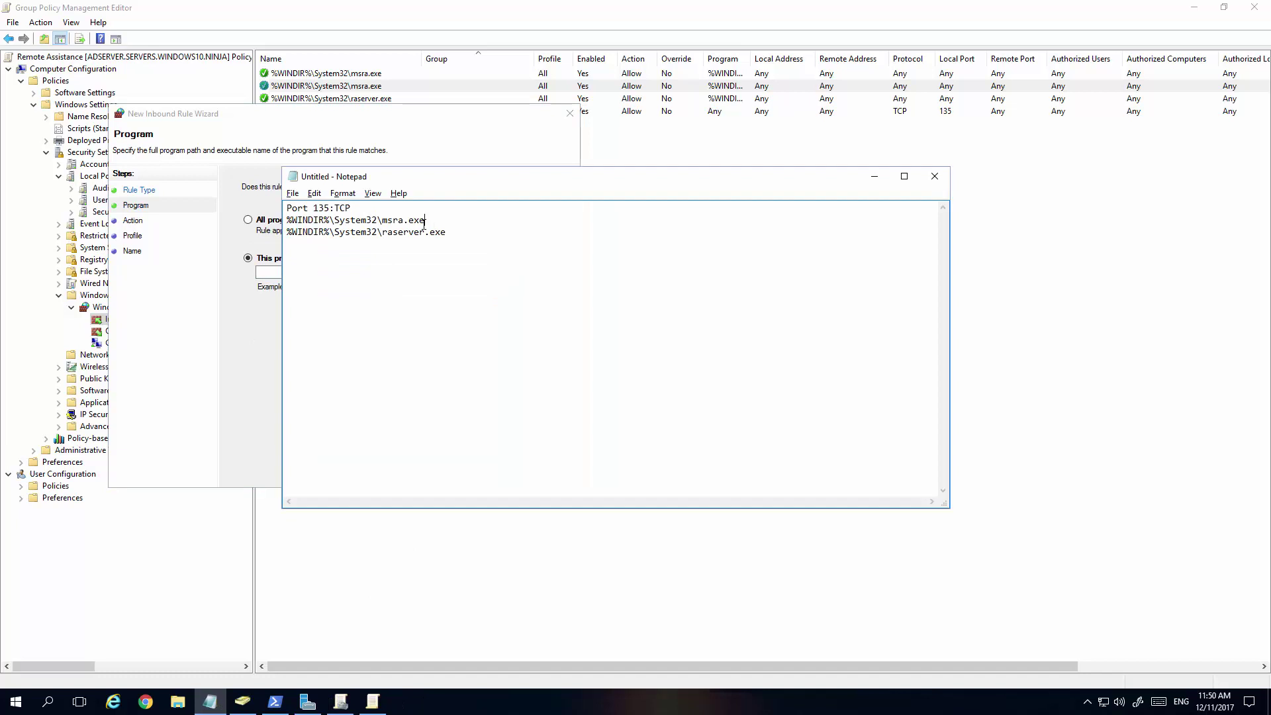
pyautogui.moveTo(424, 225); pyautogui.dragTo(288, 222)
pyautogui.hotkey('ctrl', 'c')
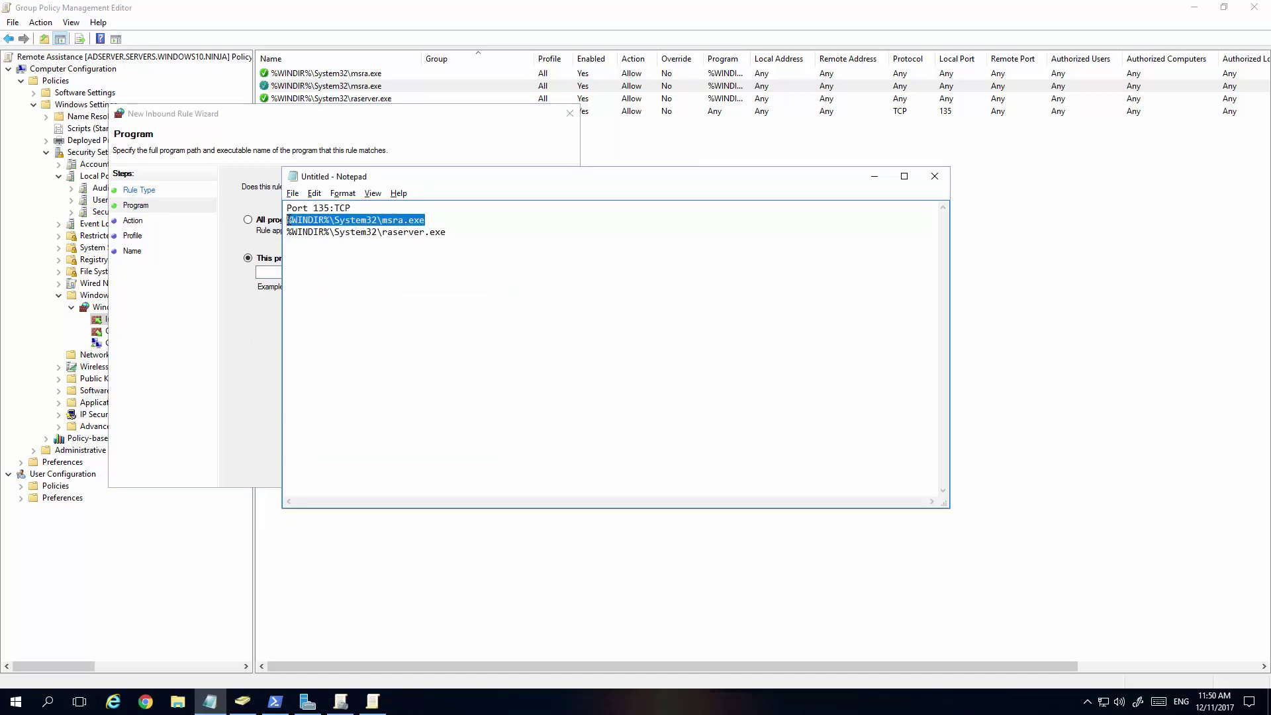
pyautogui.click(222, 306)
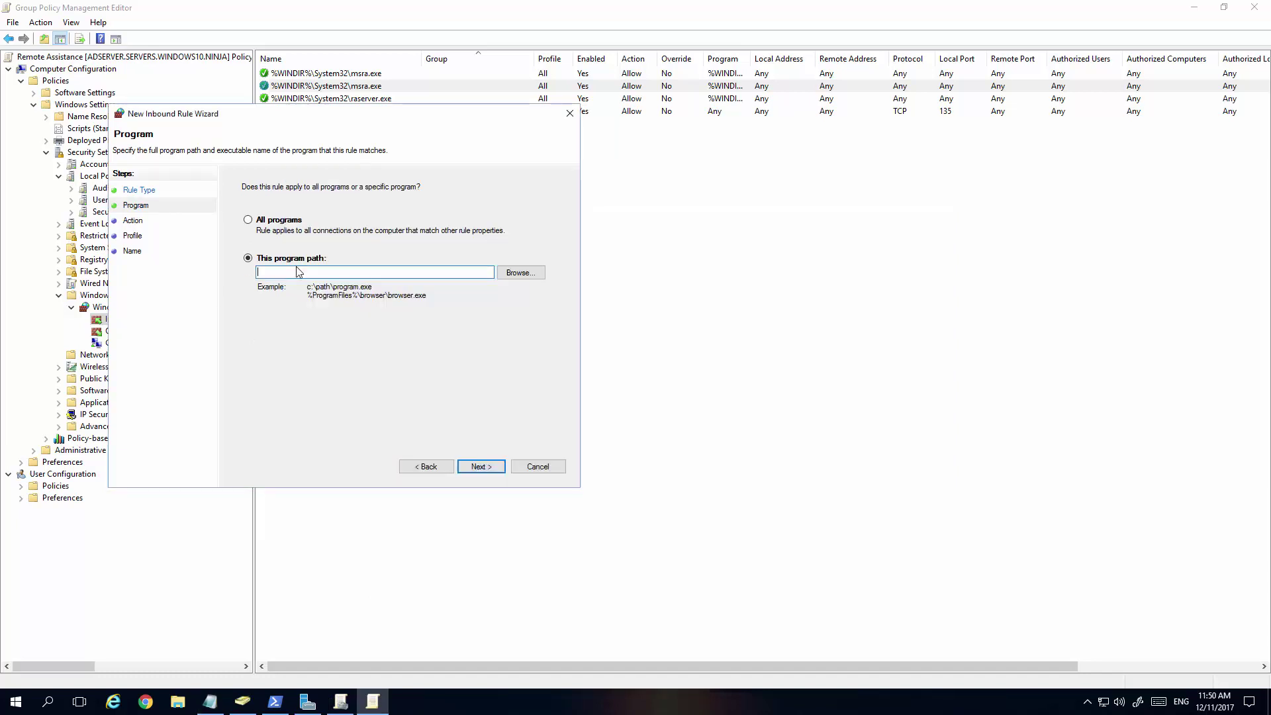
pyautogui.hotkey('ctrl', 'v')
pyautogui.click(483, 467)
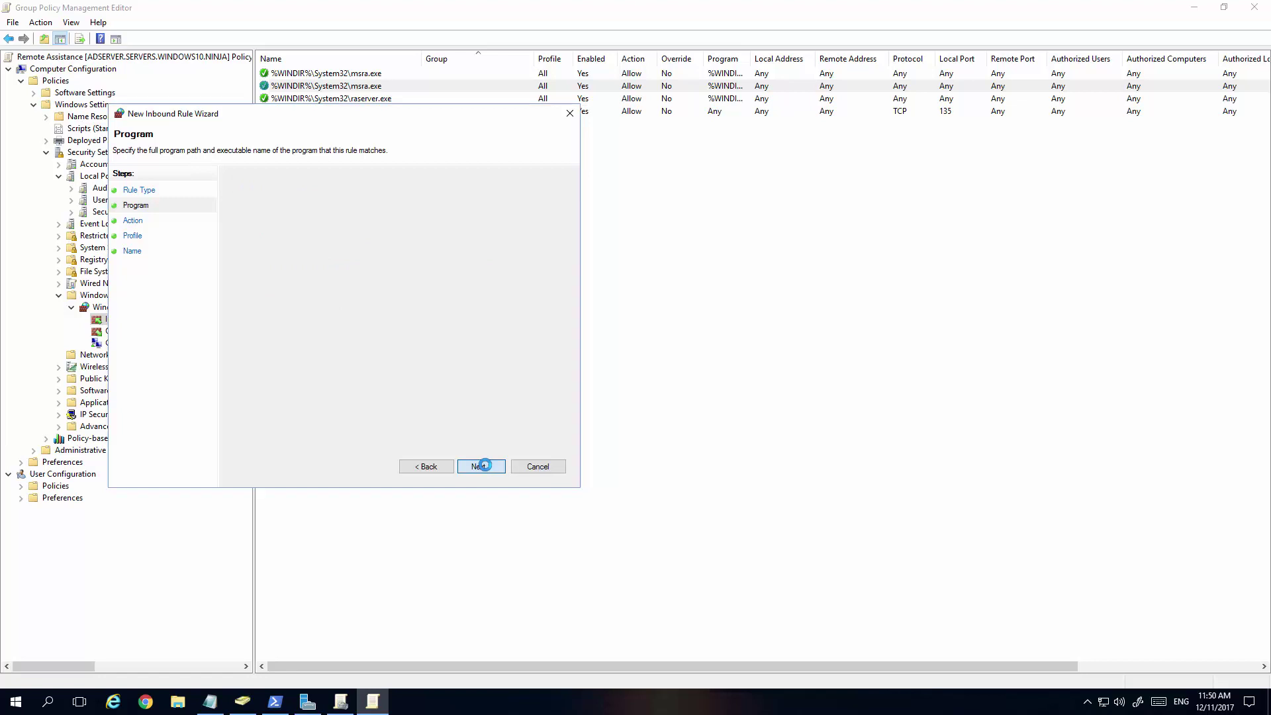
pyautogui.click(490, 470)
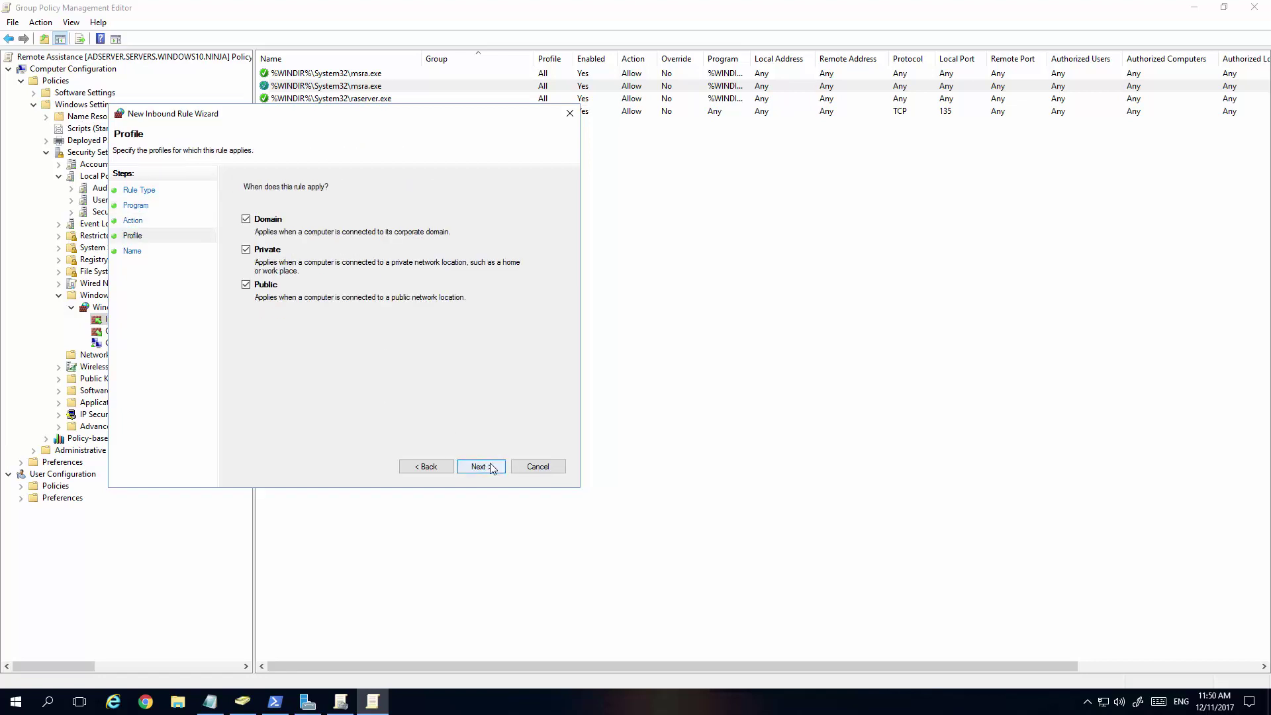
pyautogui.click(490, 468)
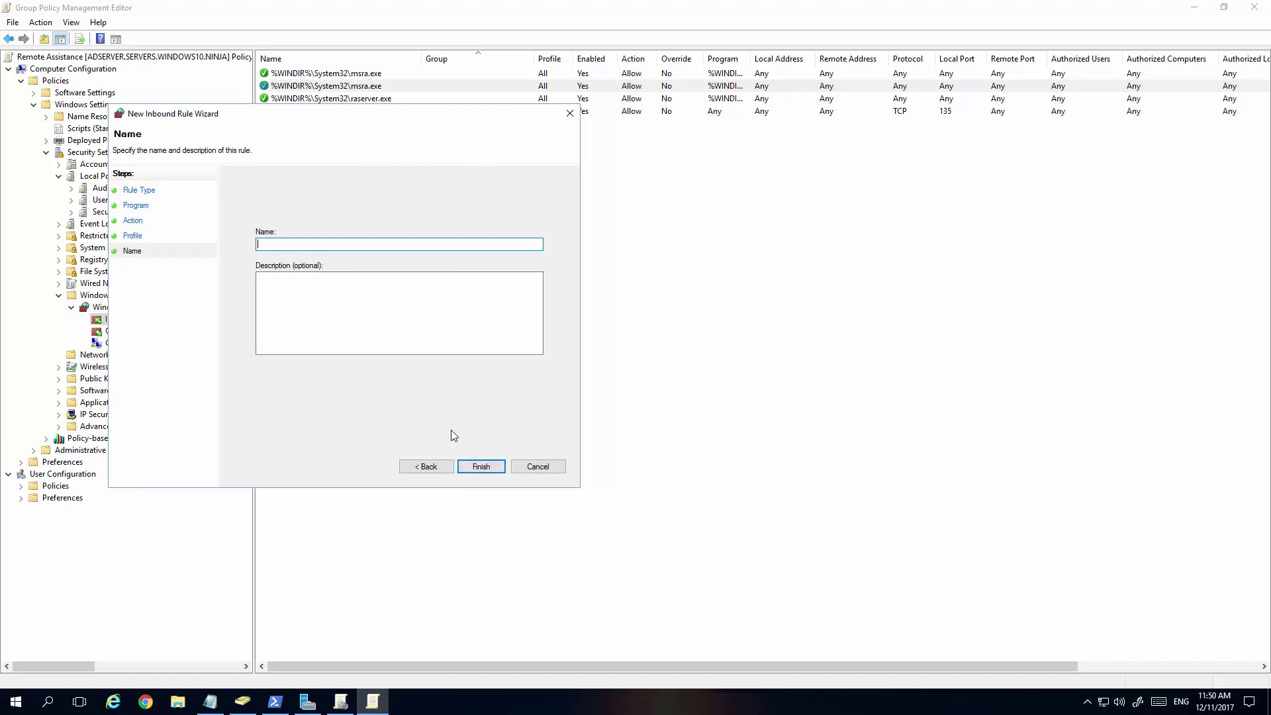
pyautogui.click(536, 465)
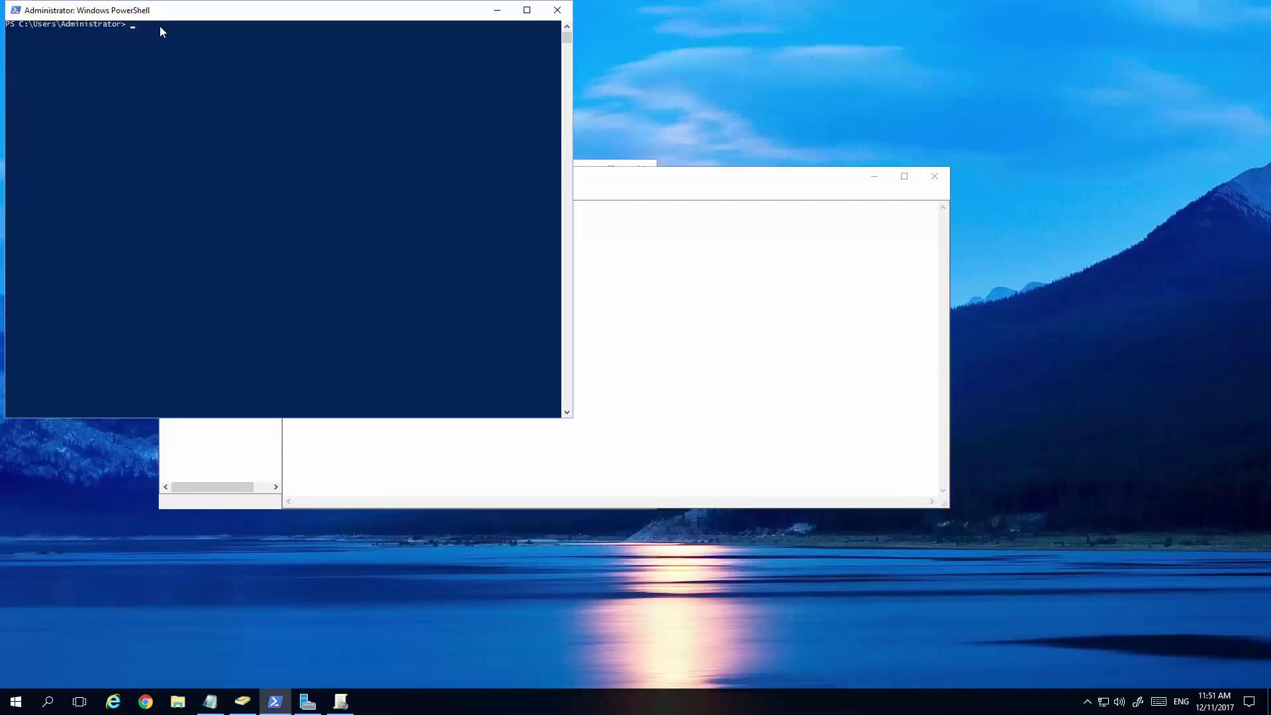
# Run gpupdate /force in PowerShell, retyping it after the first mistyped attempt fails
pyautogui.click(15, 704)
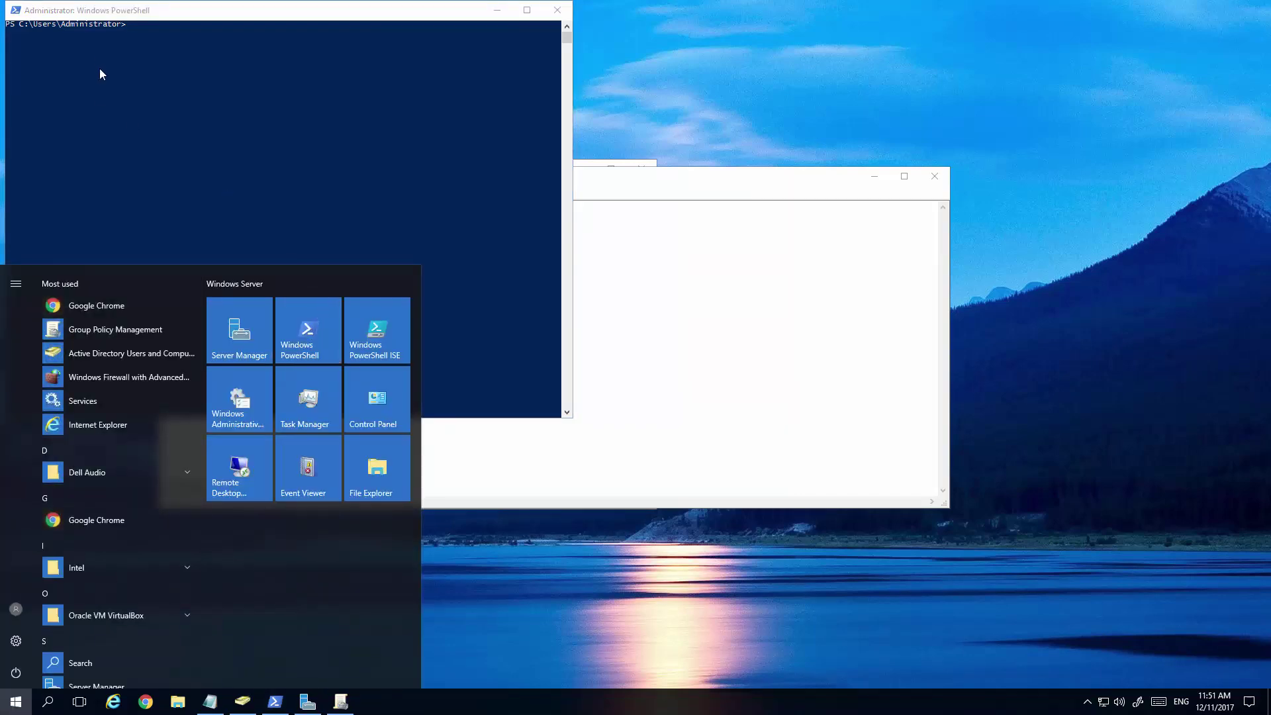
pyautogui.click(151, 34)
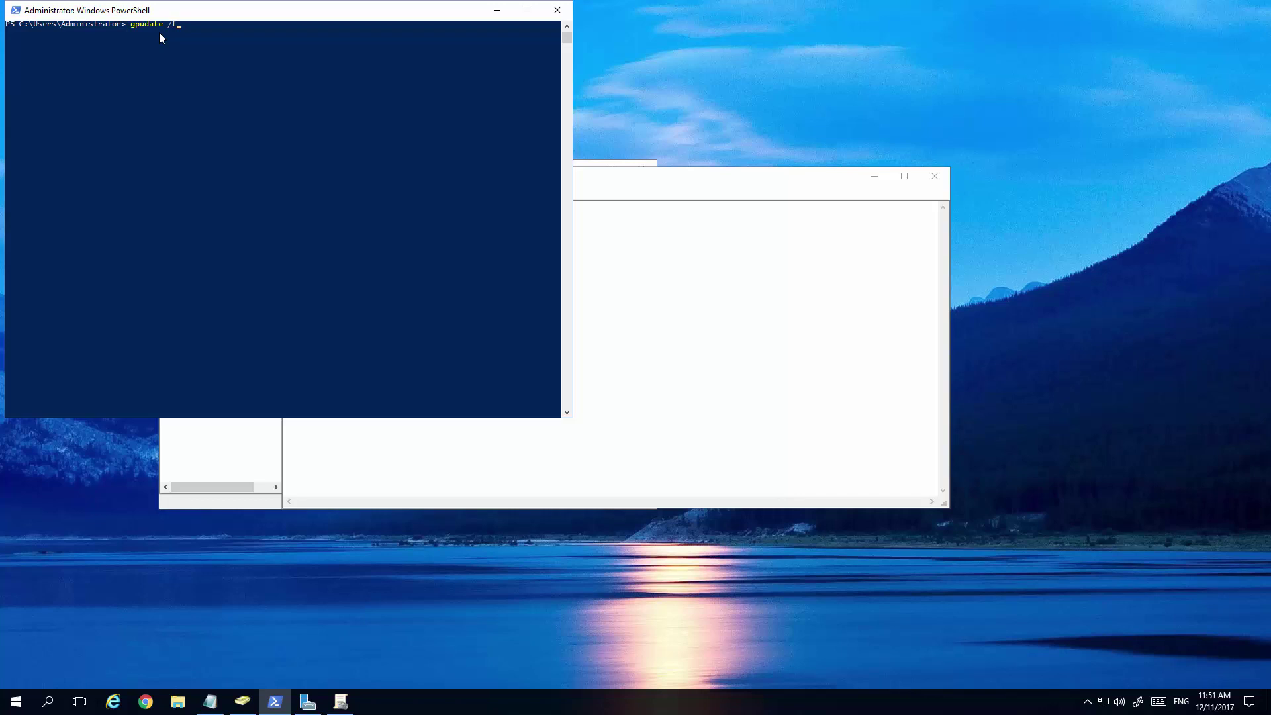
pyautogui.press('Return')
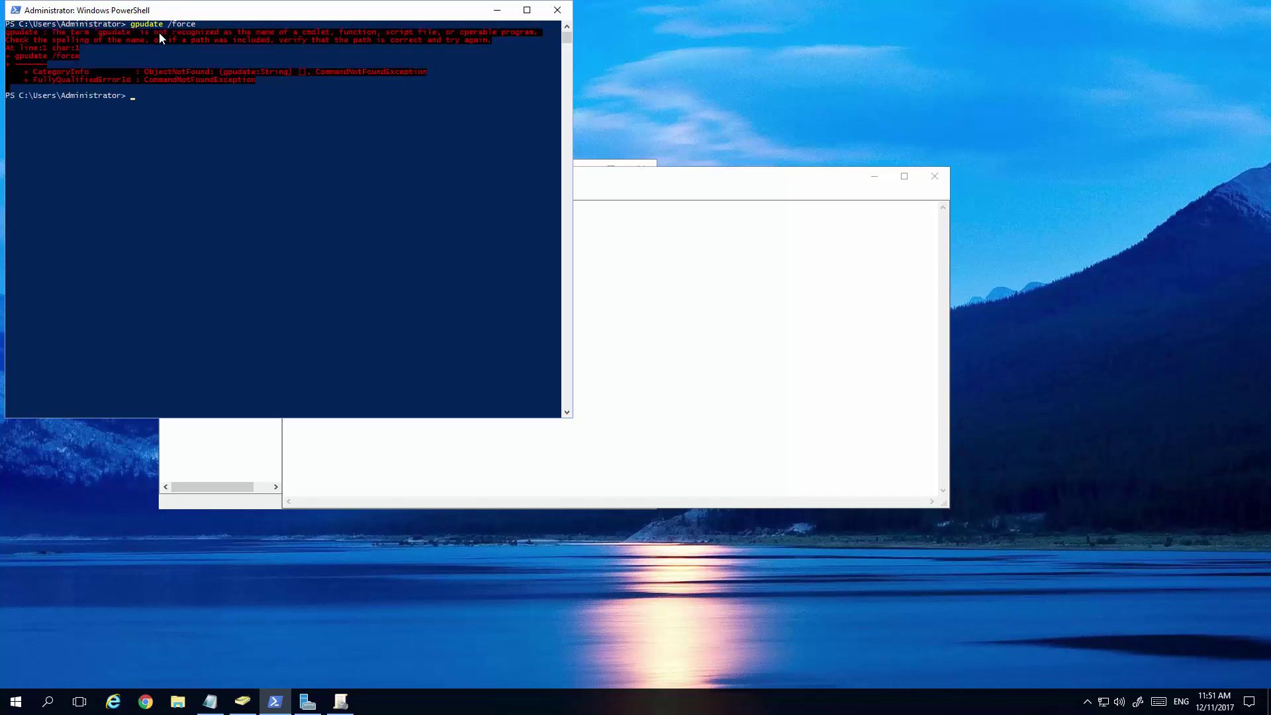
pyautogui.press('Up')
pyautogui.press('Escape')
pyautogui.write('gpupdate /force')
pyautogui.press('Return')
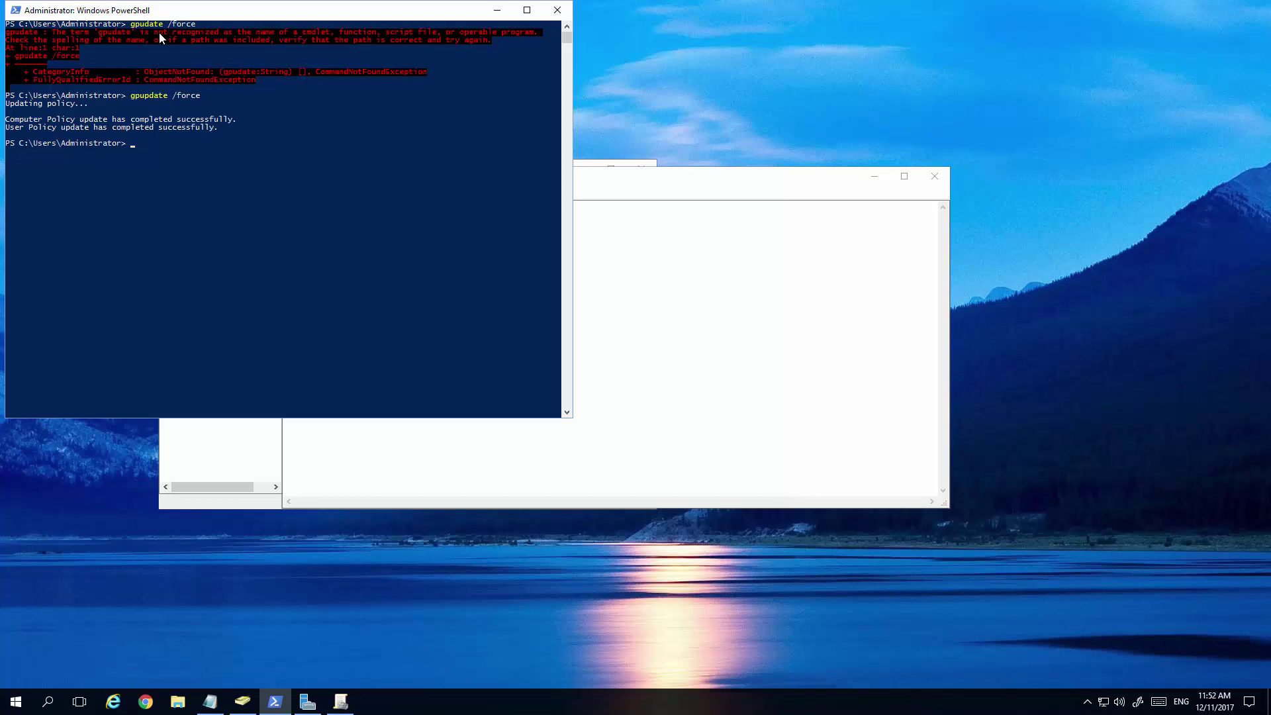
# Run msra /offerra and offer help to win10pro chosen from the connection history
pyautogui.write('msra /offerra')
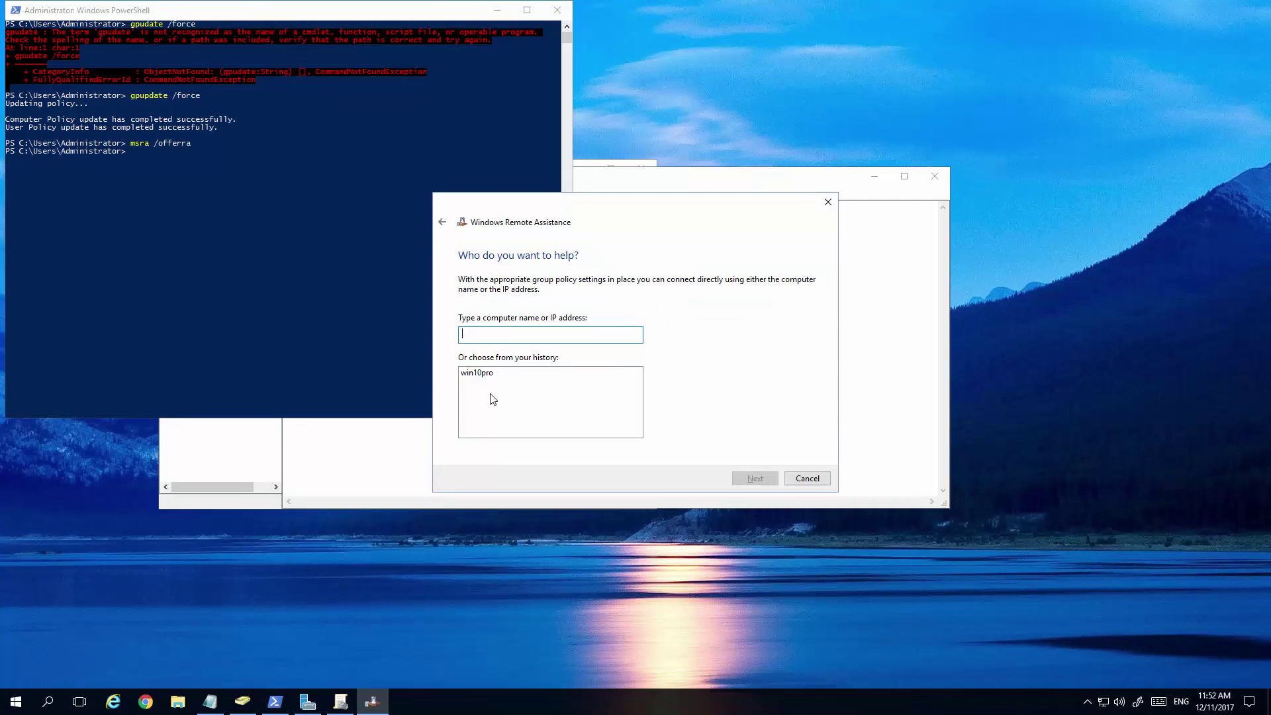
pyautogui.click(479, 373)
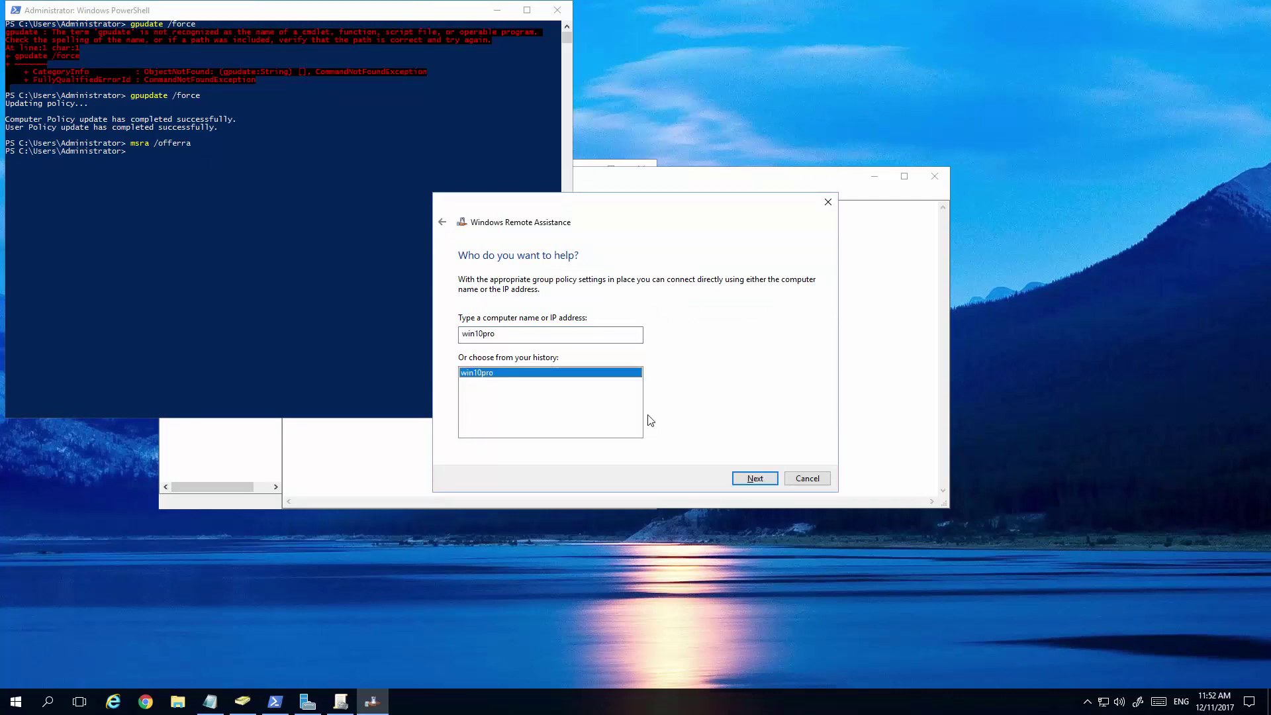
pyautogui.click(756, 477)
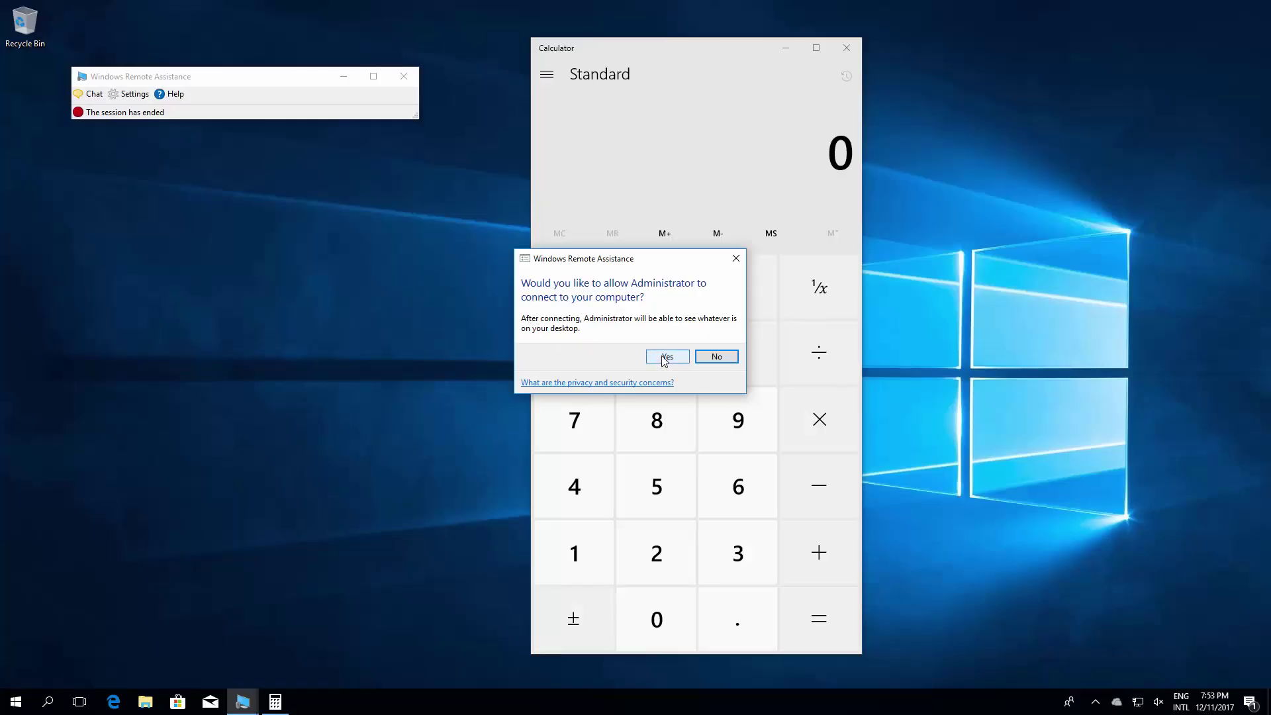
# Accept the connection on win10pro, request control, and allow the helper to share control
pyautogui.click(666, 358)
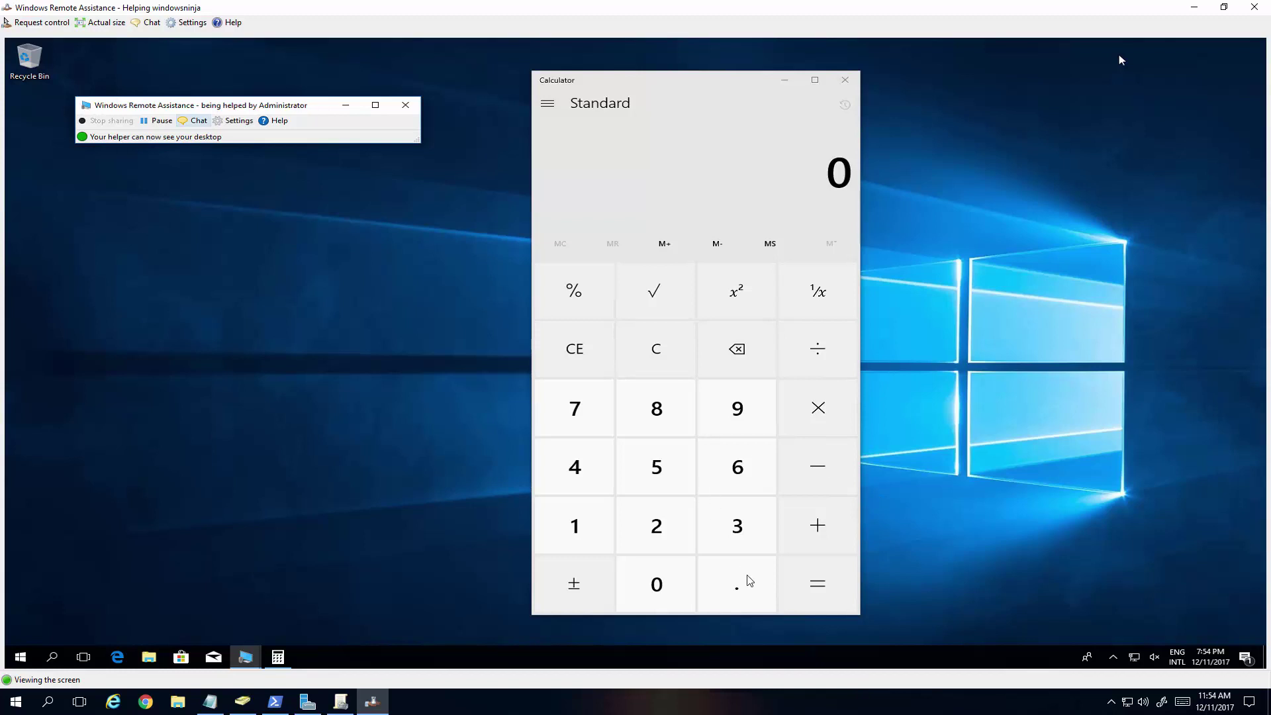
pyautogui.click(44, 25)
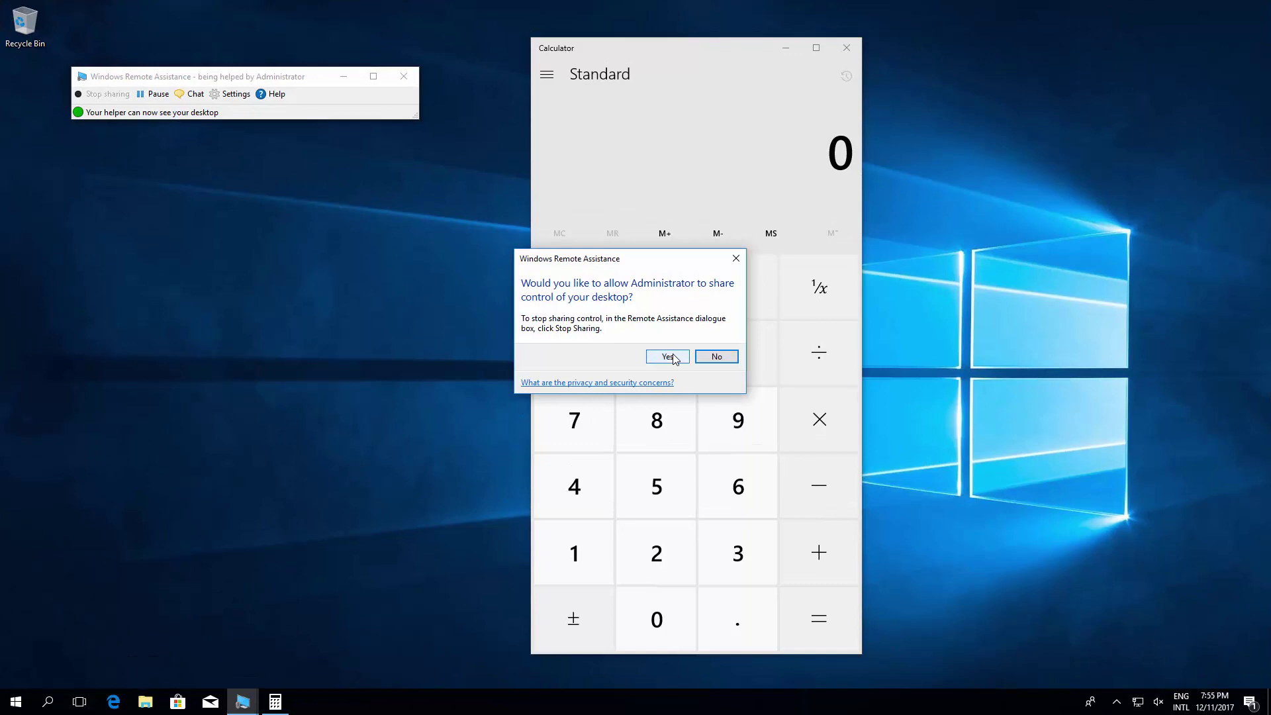
pyautogui.click(673, 358)
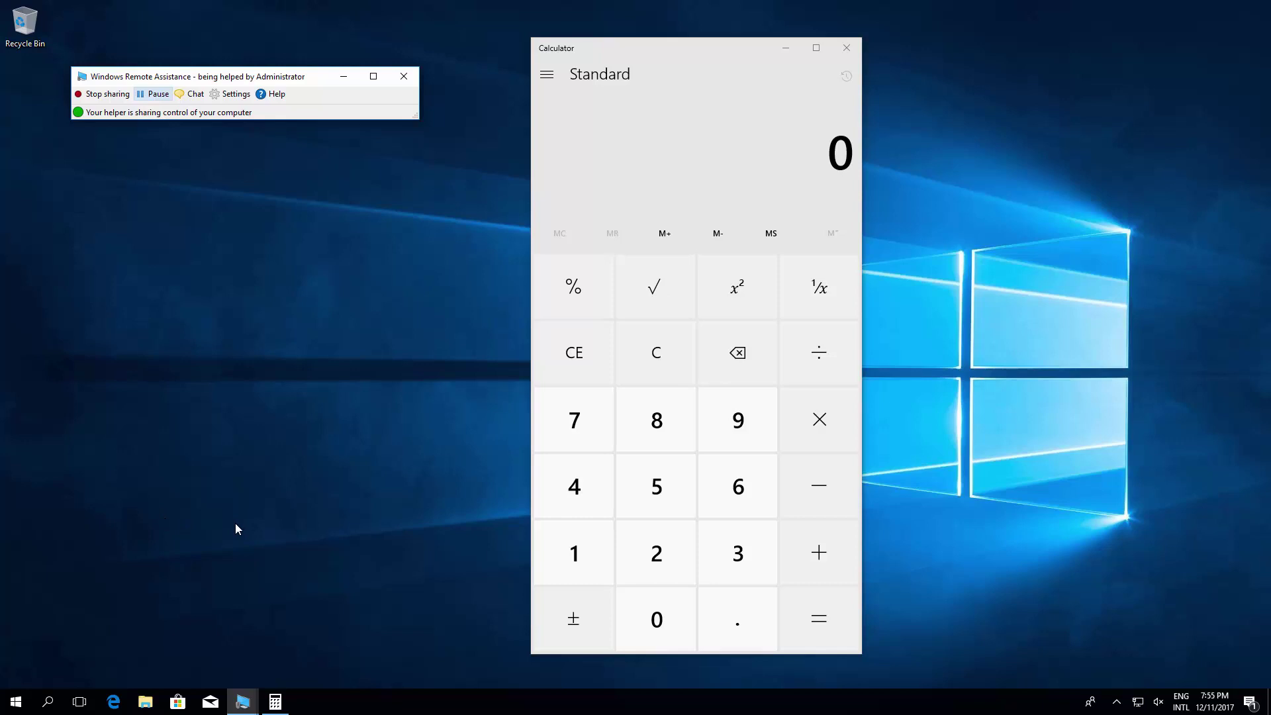
# Send the chat message 'Hi this does not work' in the Remote Assistance session
pyautogui.click(196, 96)
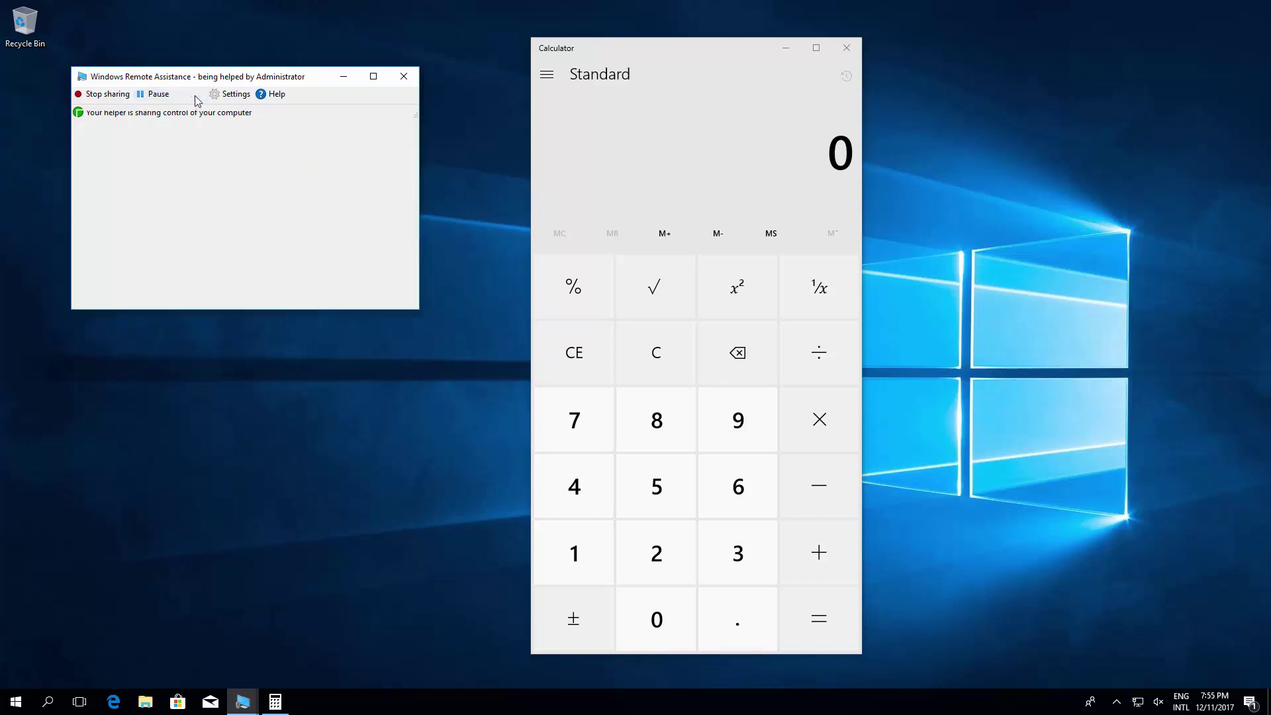
pyautogui.click(150, 241)
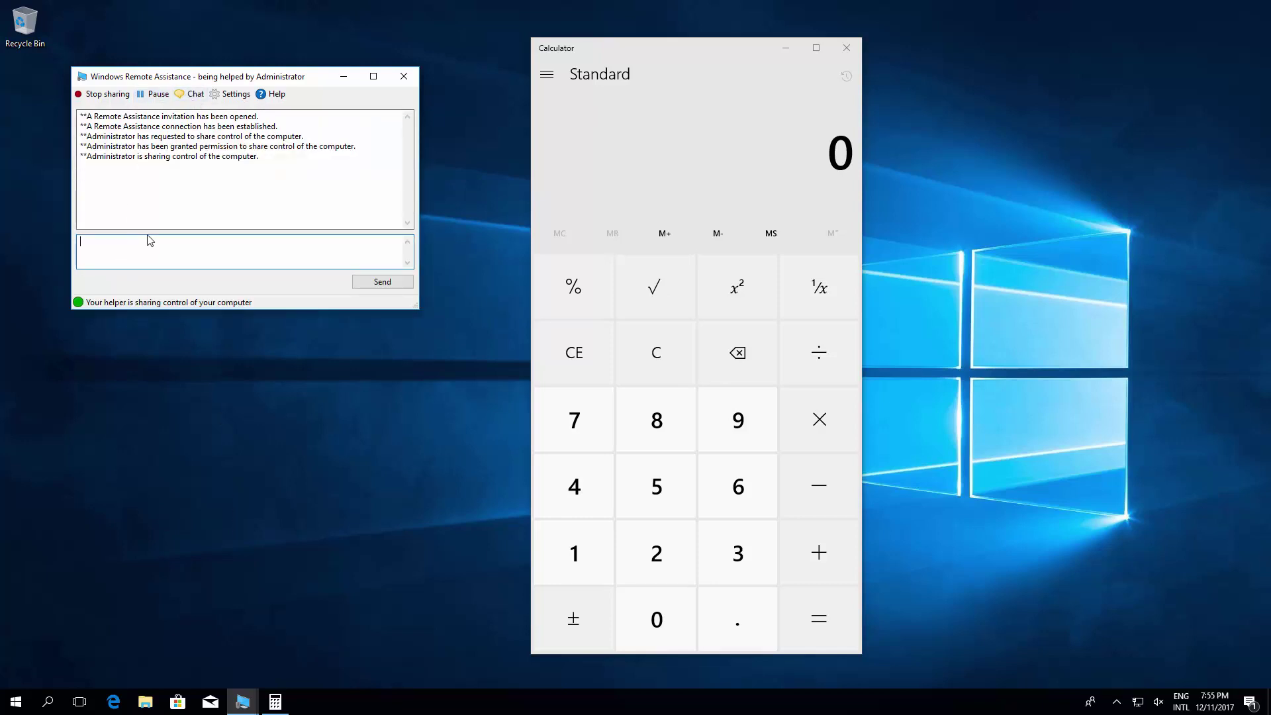
pyautogui.write('Hi this does not work')
pyautogui.press('Return')
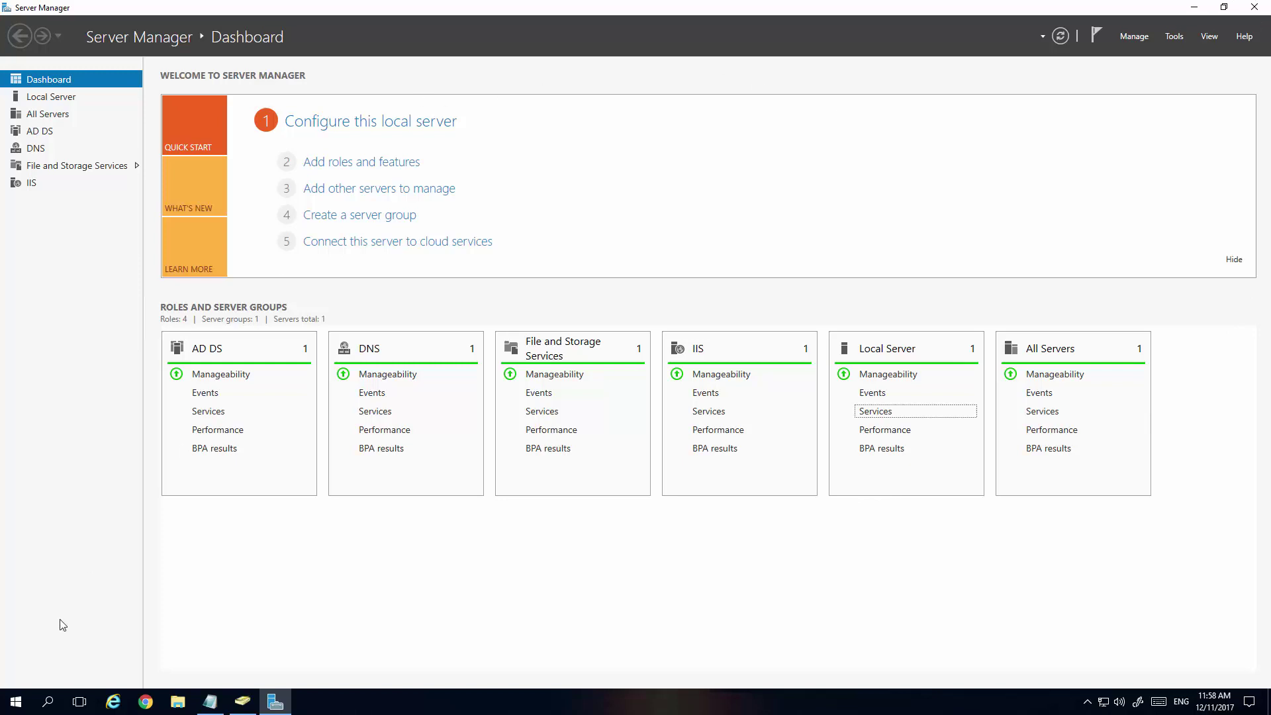
pyautogui.click(18, 700)
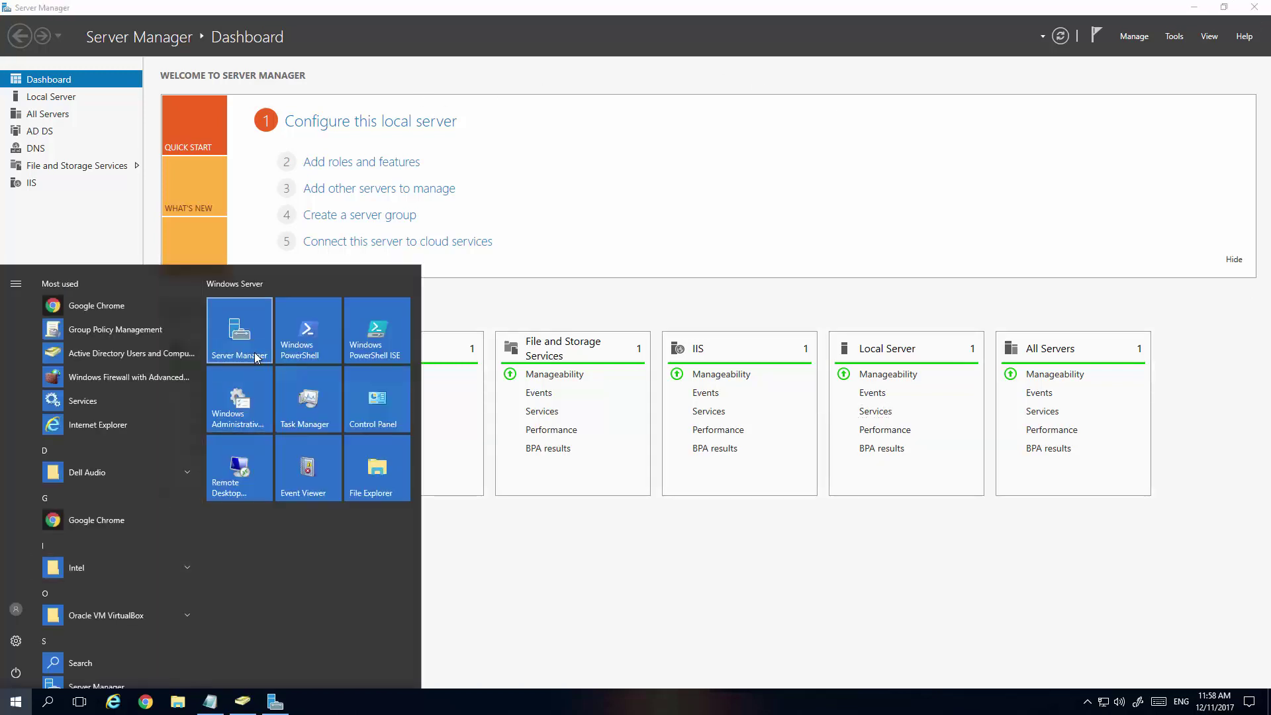
pyautogui.click(912, 210)
pyautogui.click(1174, 36)
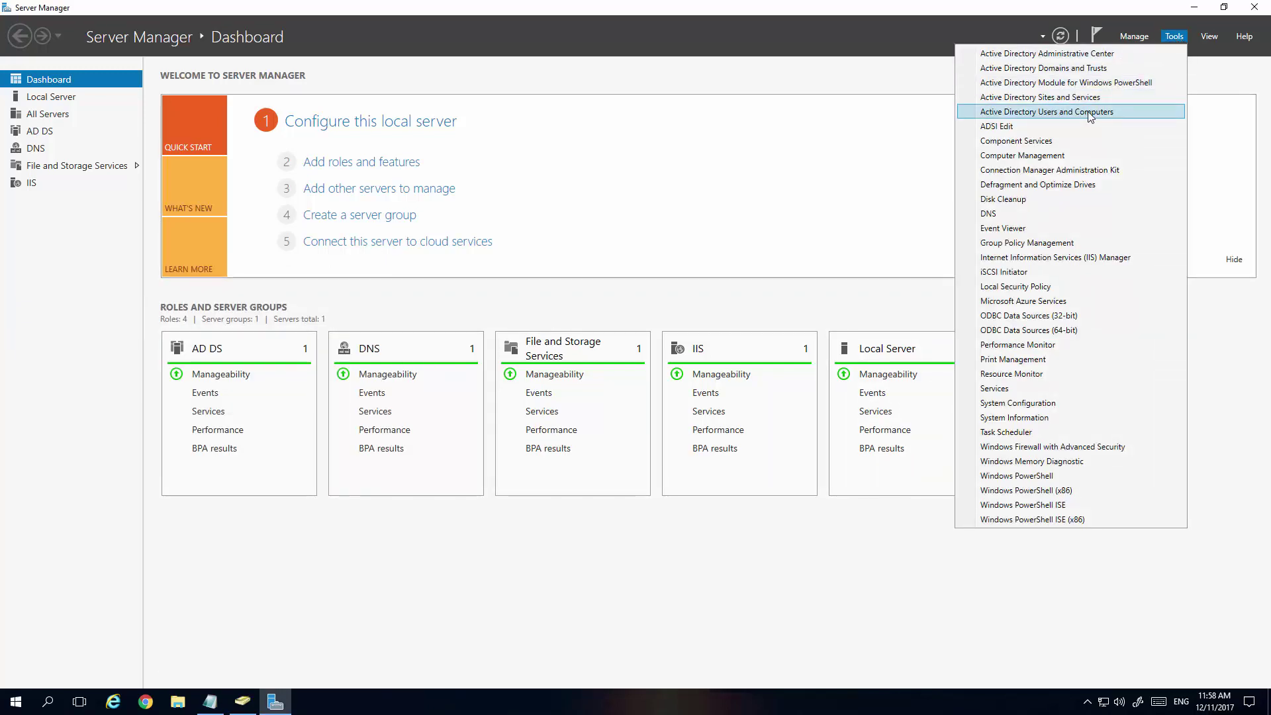
pyautogui.click(865, 320)
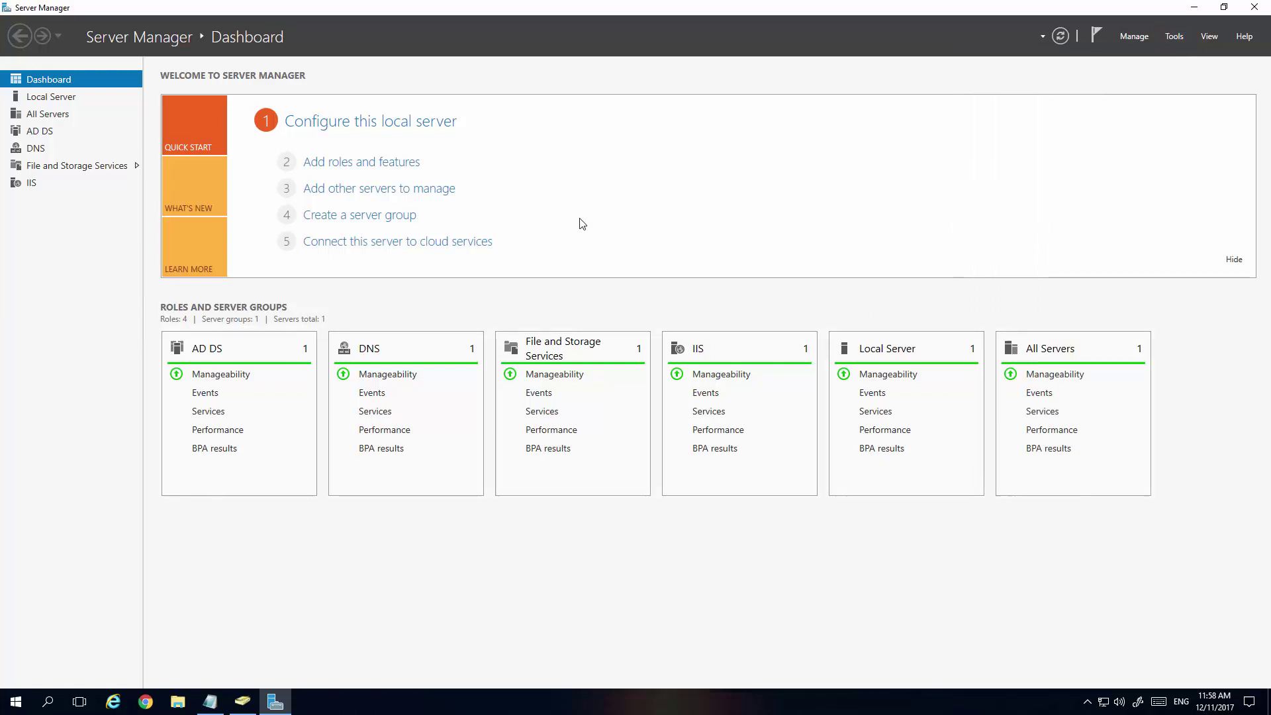
# Launch the Add Roles and Features Wizard and find Remote Assistance (Installed) on Select features
pyautogui.click(362, 164)
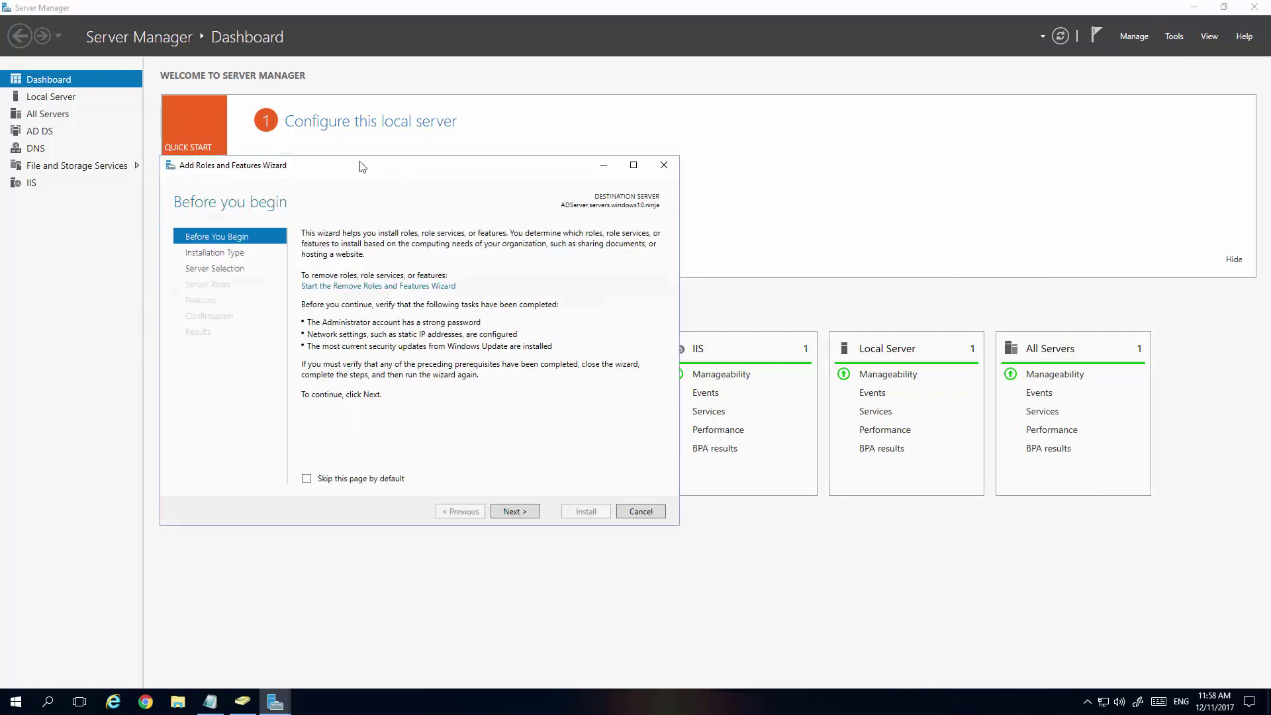
pyautogui.click(515, 512)
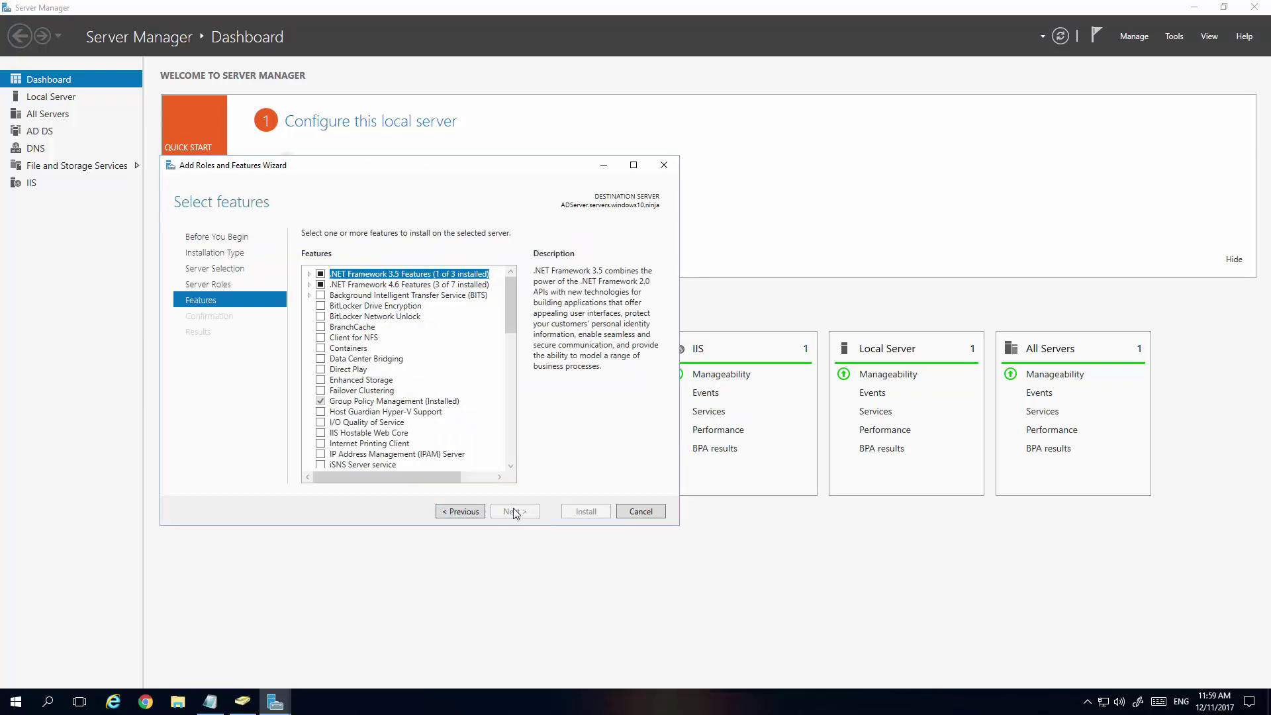
pyautogui.scroll(-2, 408, 343)
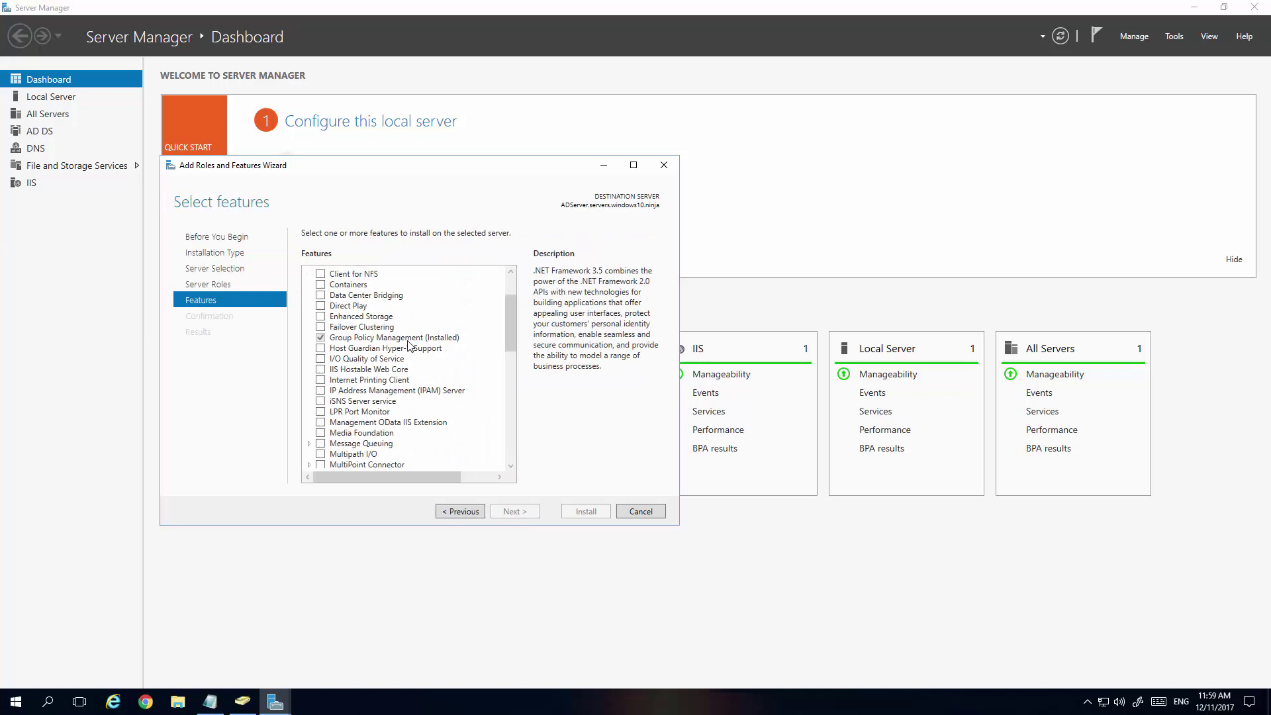
pyautogui.scroll(-3, 409, 344)
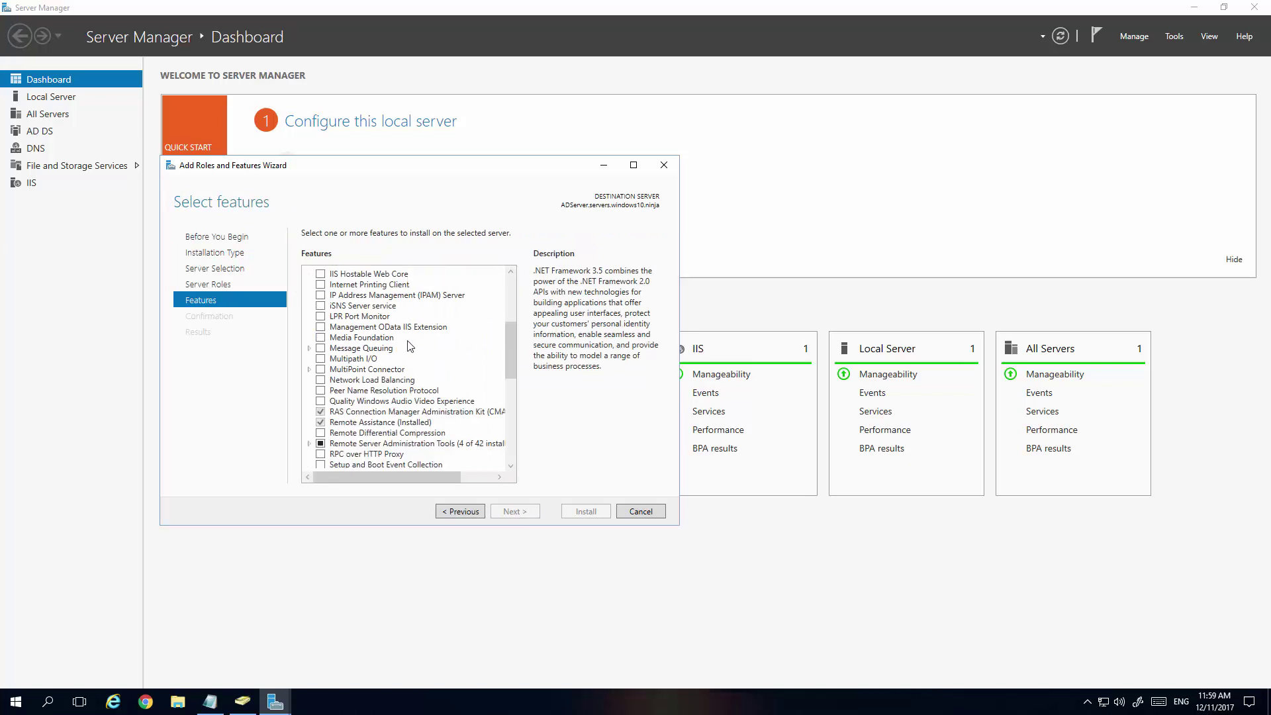